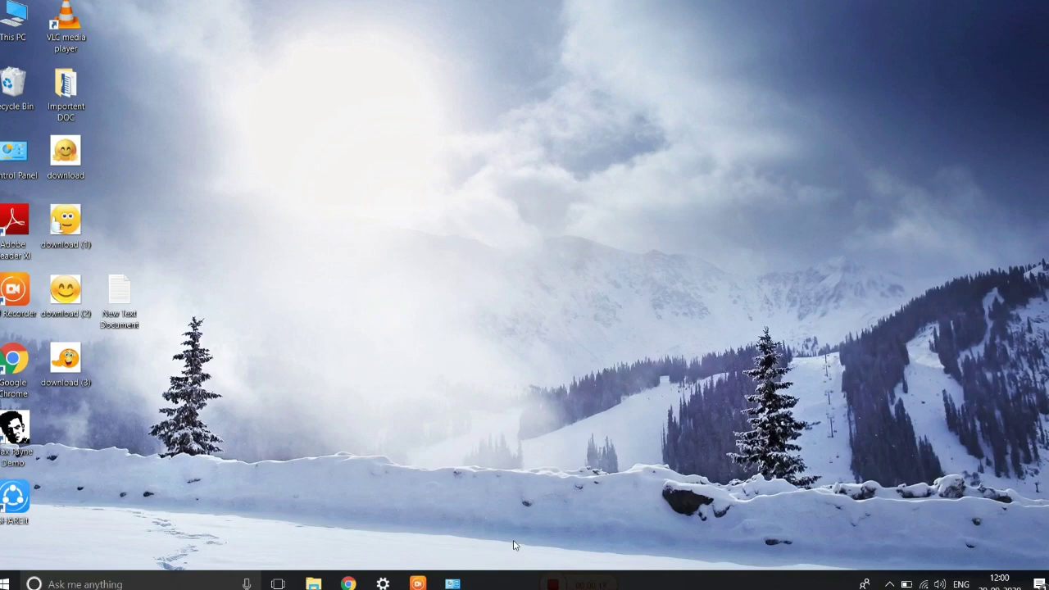
# - Open Control Panel, try the Category view, and set the items to display as large icons
pyautogui.doubleClick(27, 175)
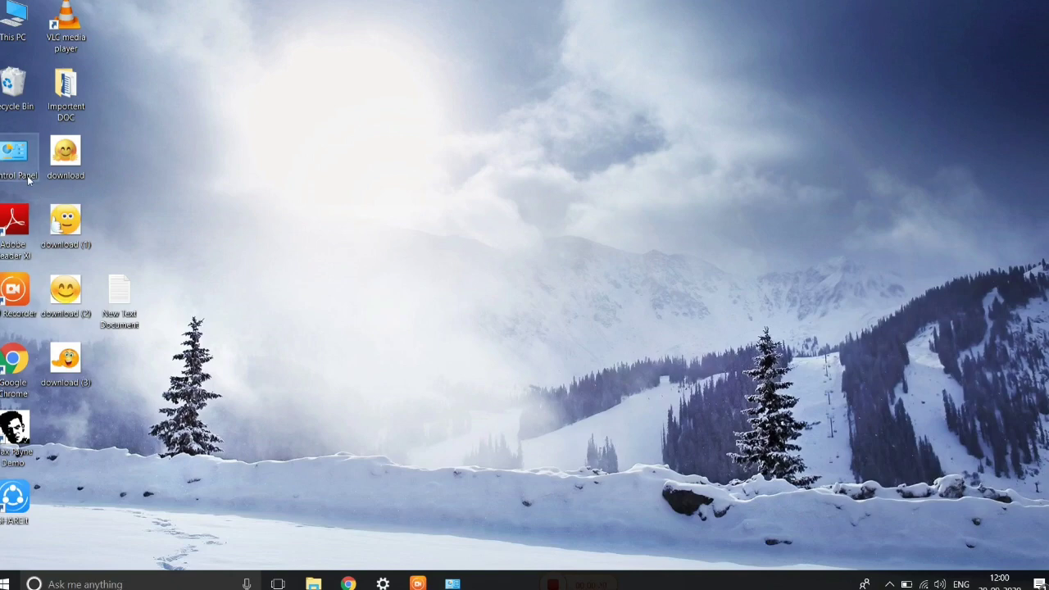
pyautogui.doubleClick(449, 88)
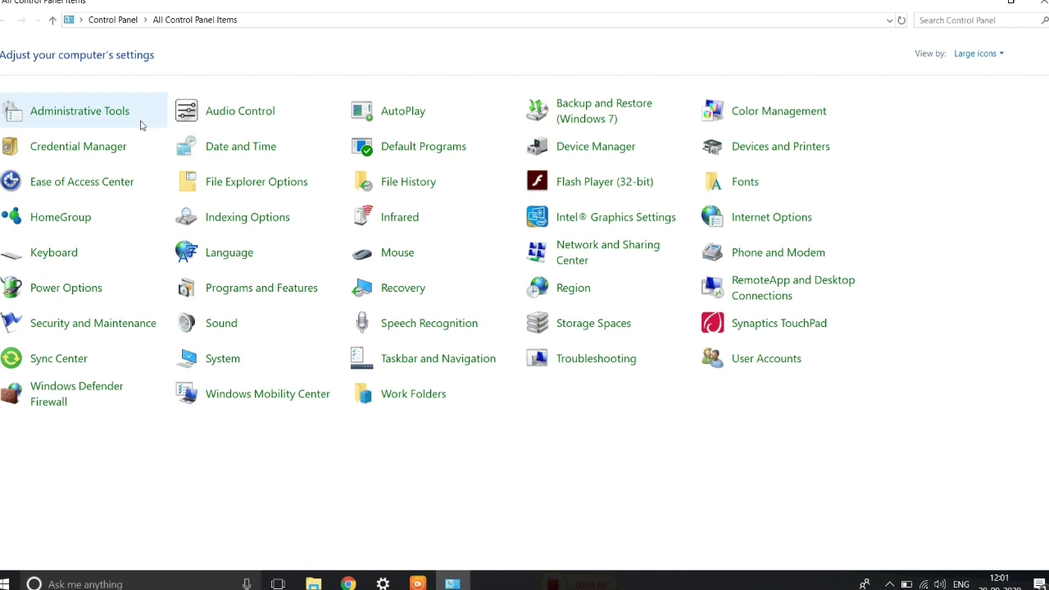
pyautogui.click(991, 64)
pyautogui.click(990, 72)
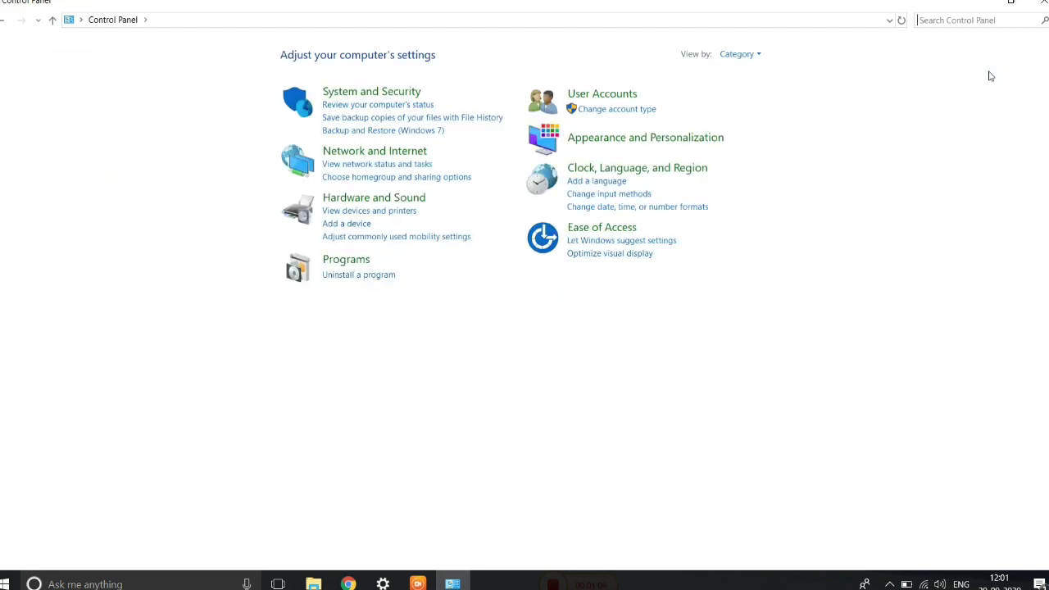
pyautogui.click(746, 55)
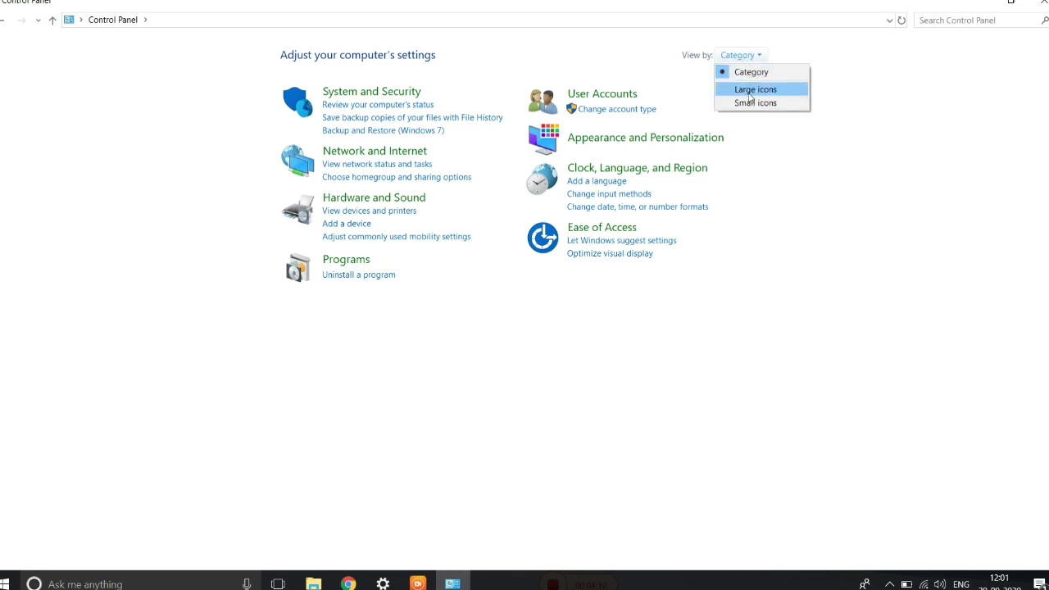
pyautogui.click(749, 92)
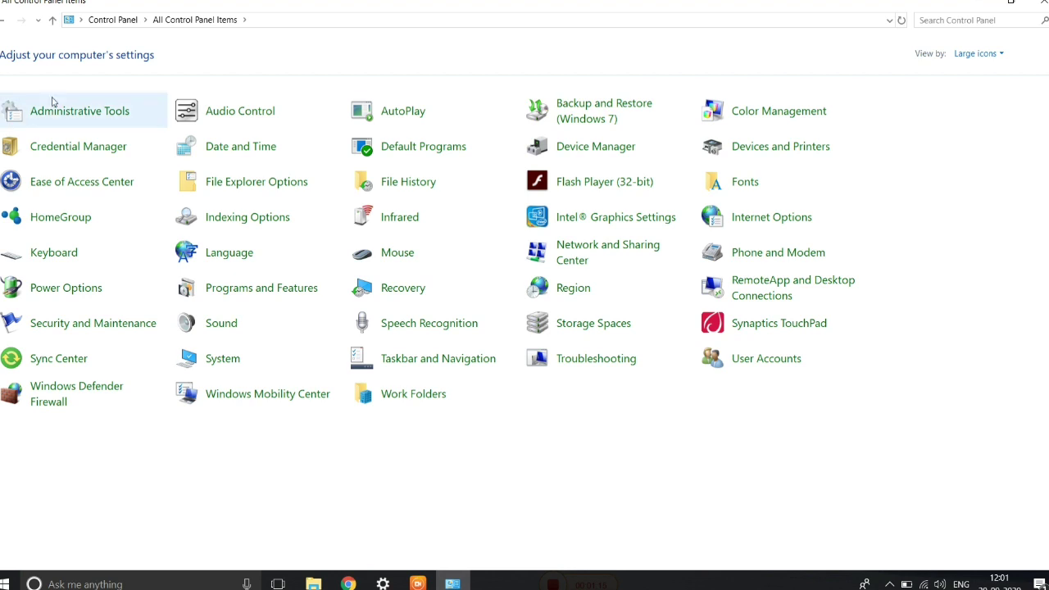
# - Open Administrative Tools and launch Component Services
pyautogui.click(109, 119)
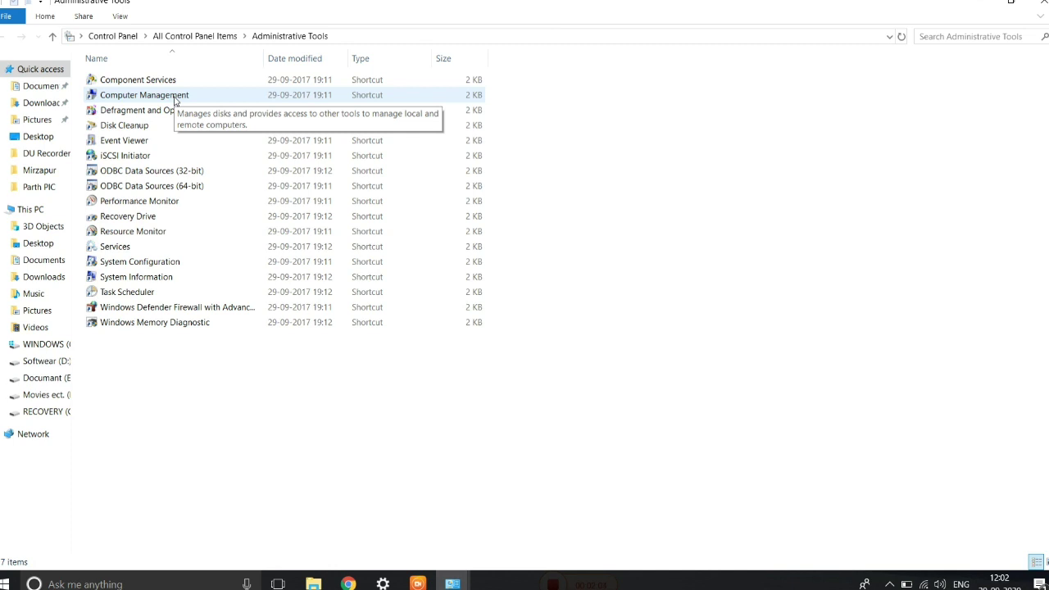
pyautogui.click(151, 80)
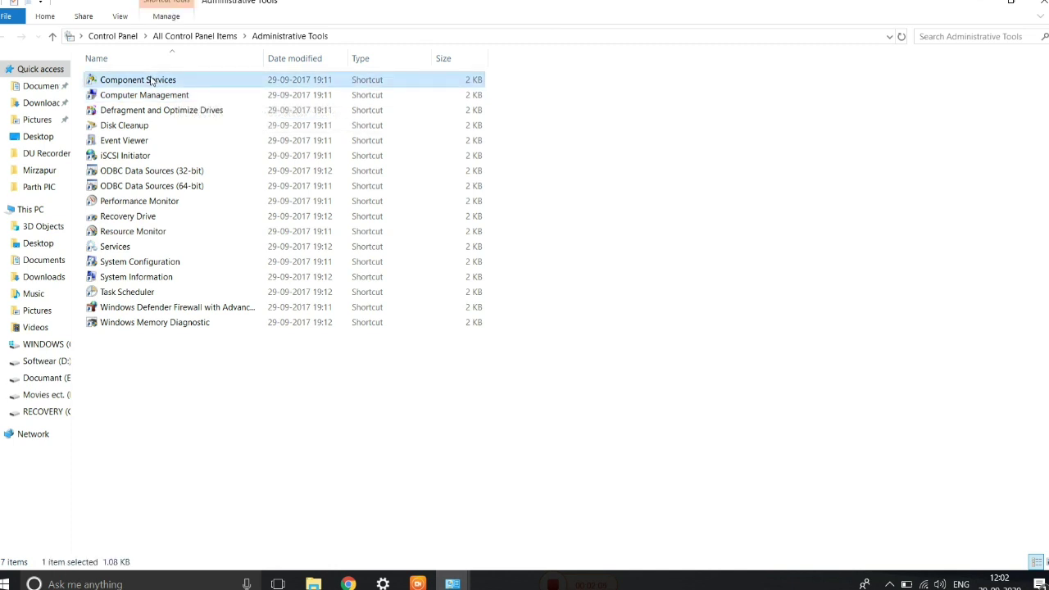
pyautogui.doubleClick(151, 80)
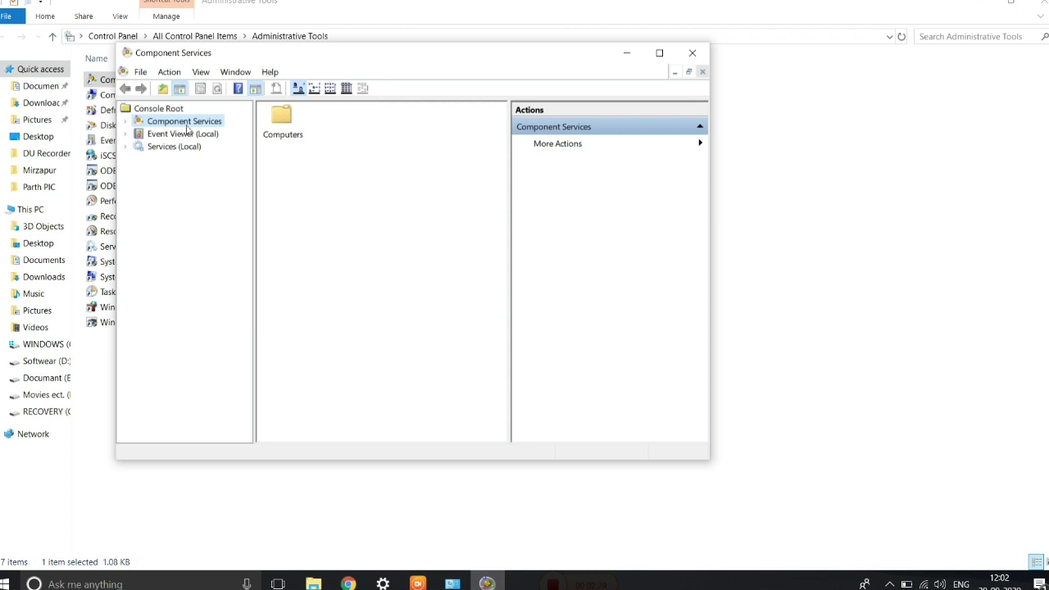
# - Look through the Computers folder down to My Computer, and collapse the Component Services branch
pyautogui.doubleClick(273, 138)
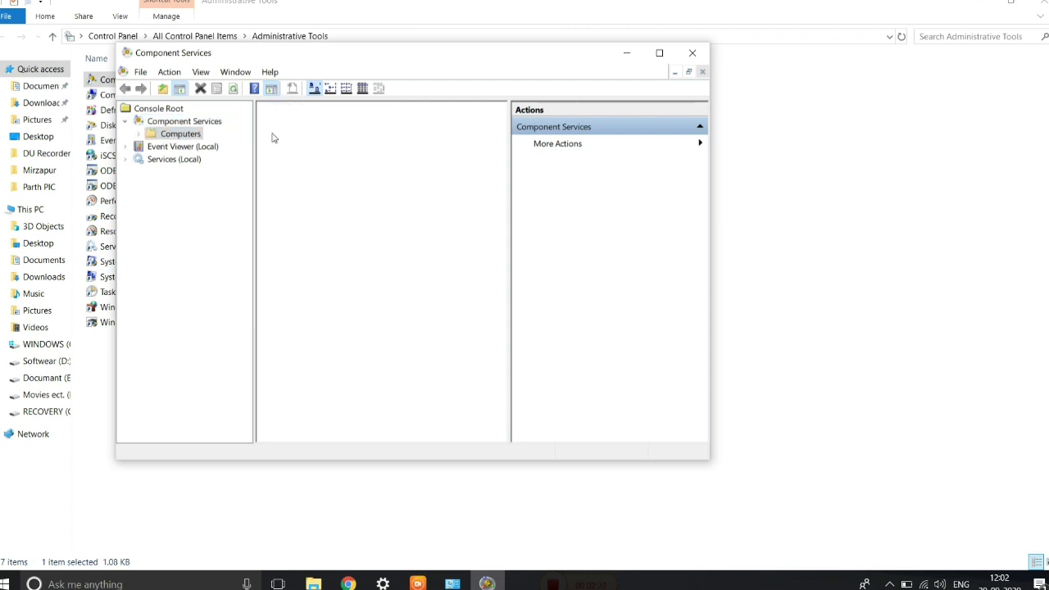
pyautogui.doubleClick(282, 131)
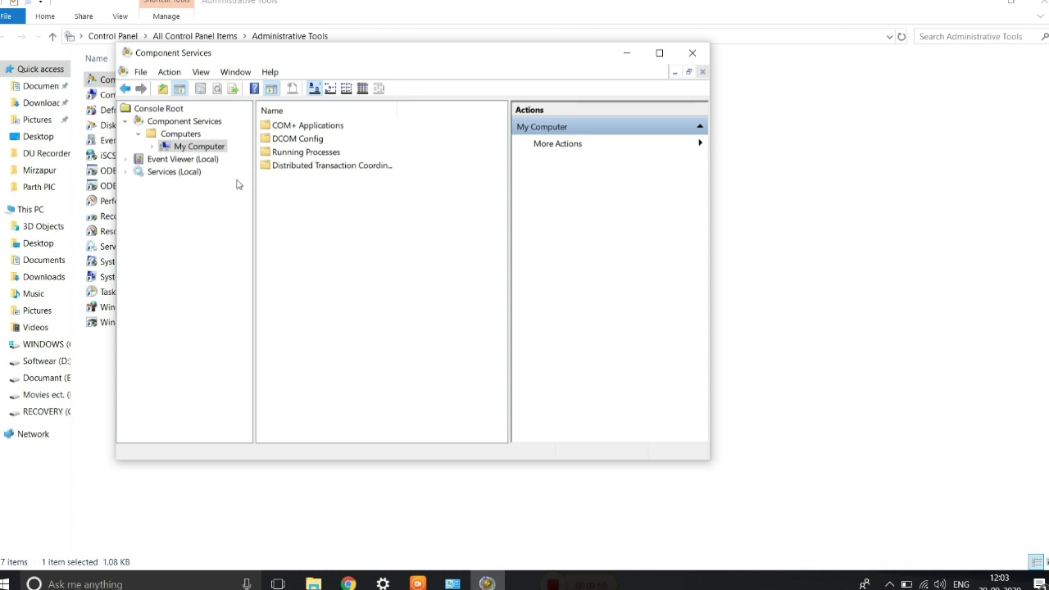
pyautogui.click(126, 122)
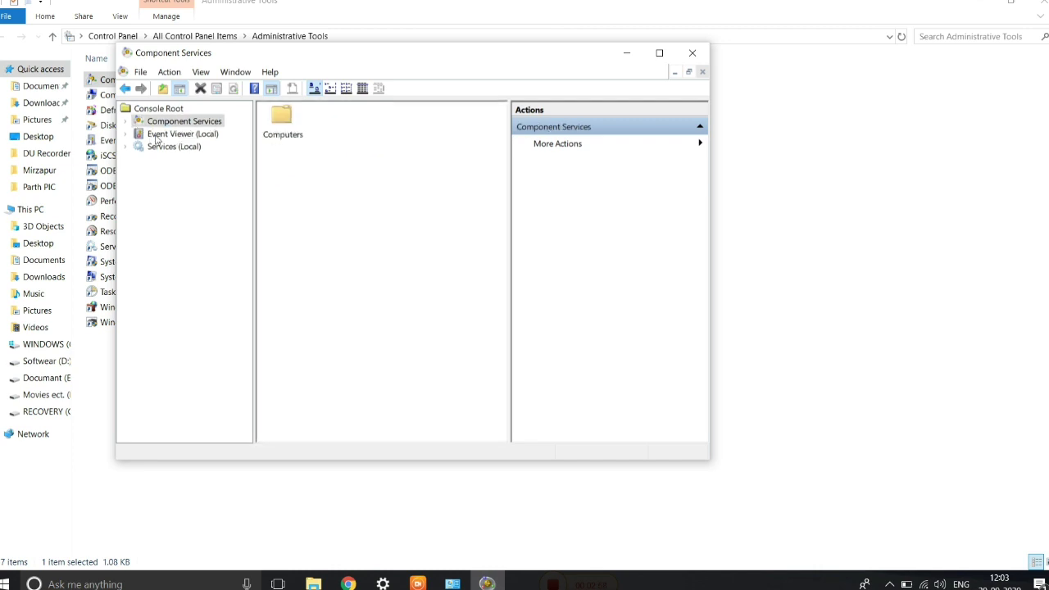
# - Open the local Event Viewer overview in a maximized window and browse the Information entries in the administrative events summary
pyautogui.click(156, 137)
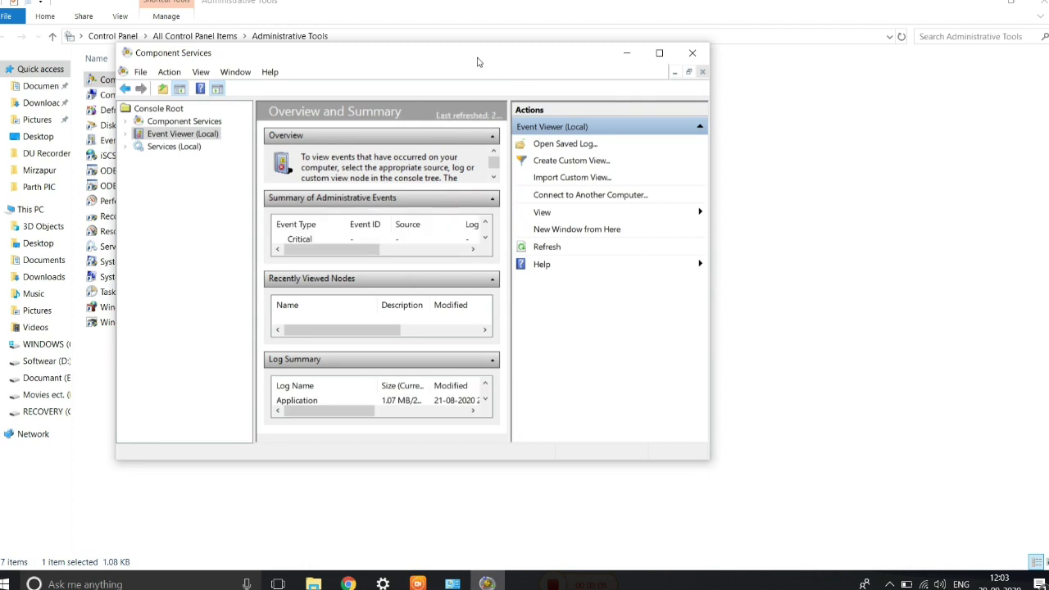
pyautogui.doubleClick(479, 59)
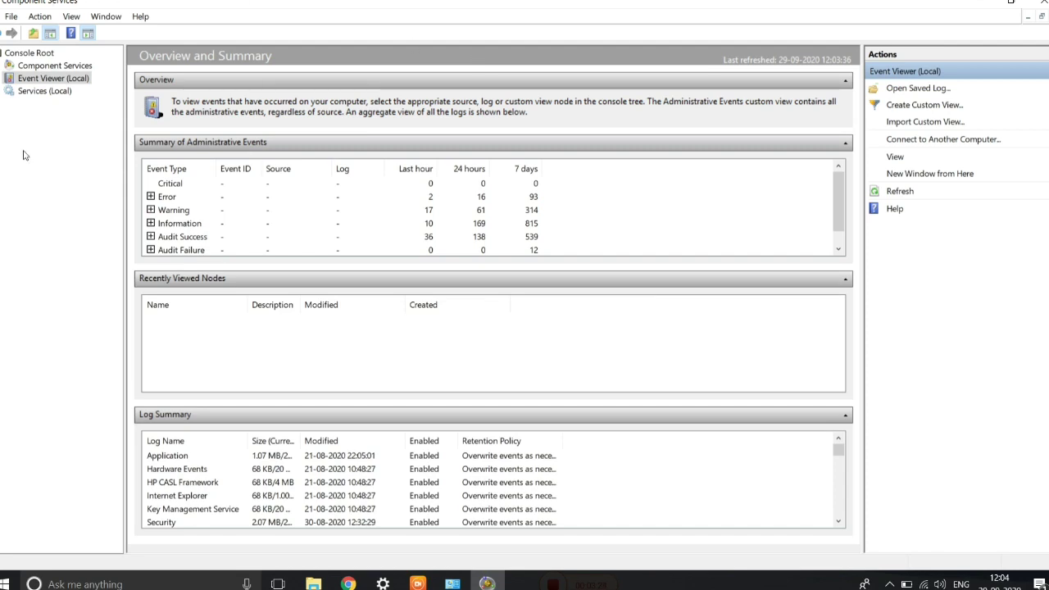
pyautogui.click(150, 224)
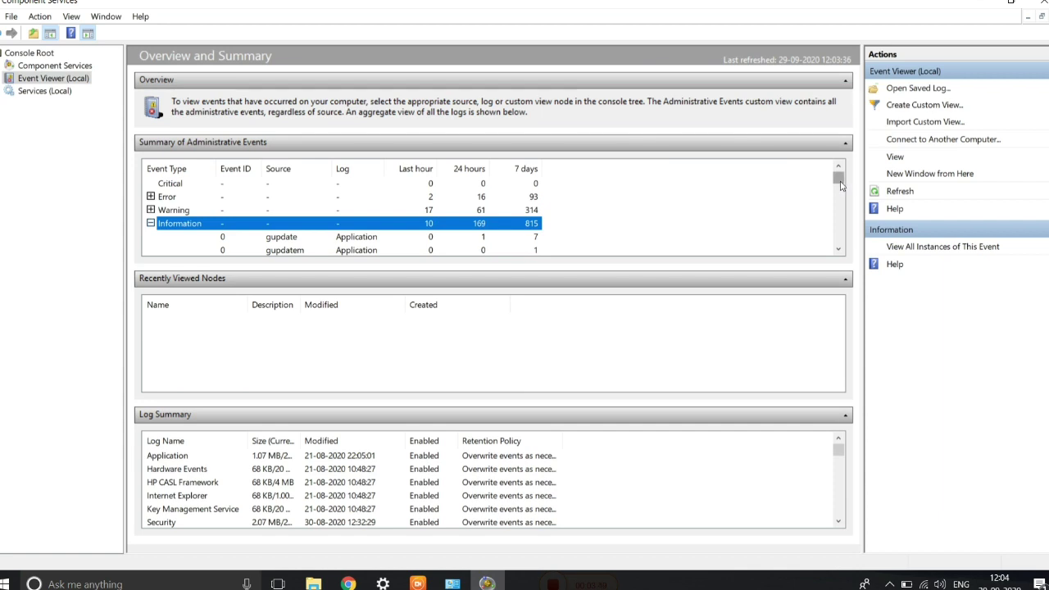
pyautogui.moveTo(840, 185); pyautogui.dragTo(838, 217)
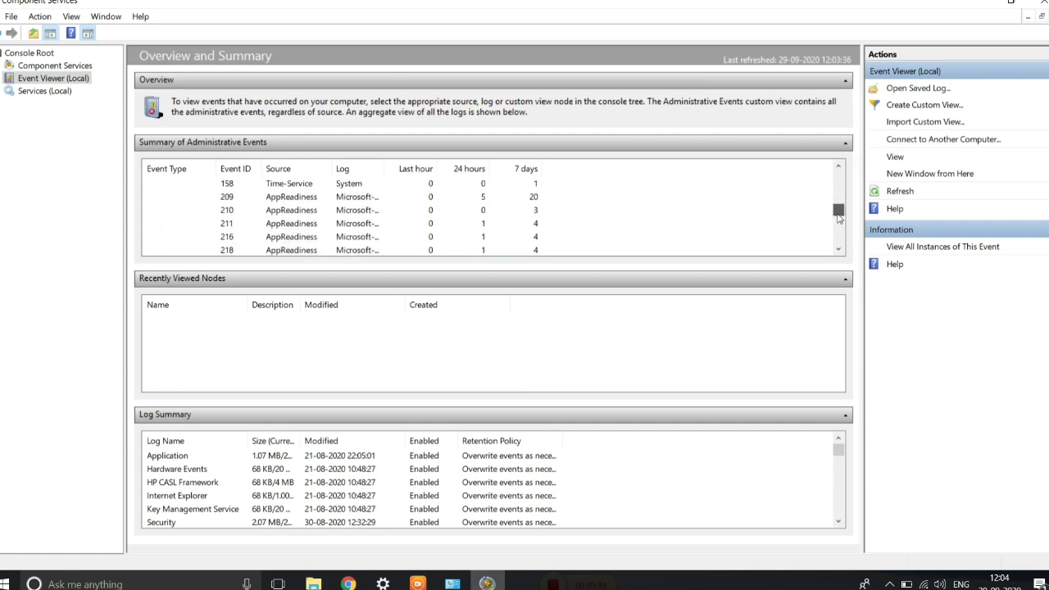
# - Enable Show Analytic and Debug Logs for the local Event Viewer and check the option
pyautogui.click(926, 160)
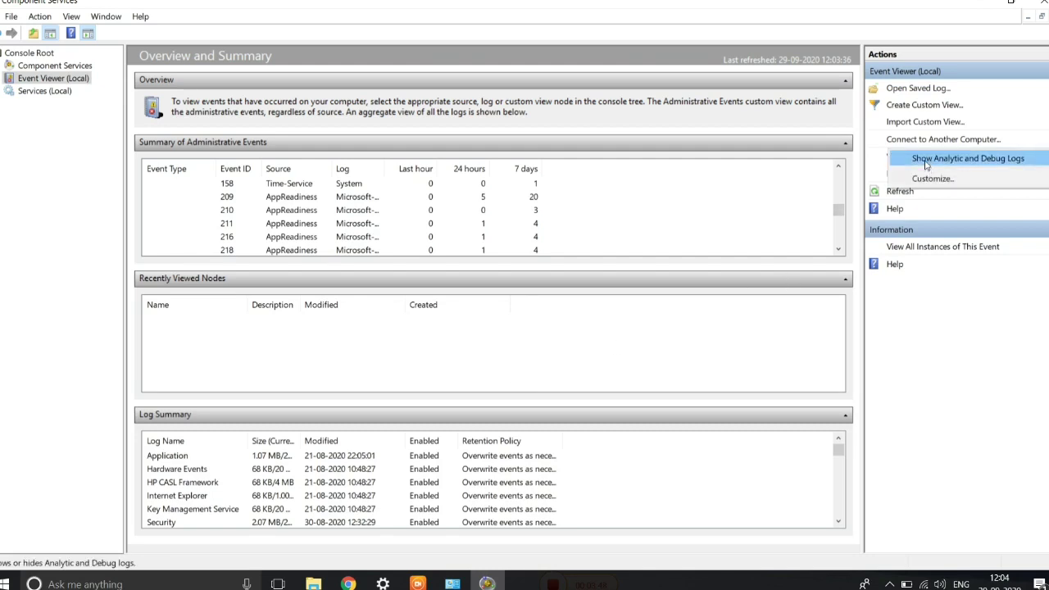
pyautogui.click(926, 163)
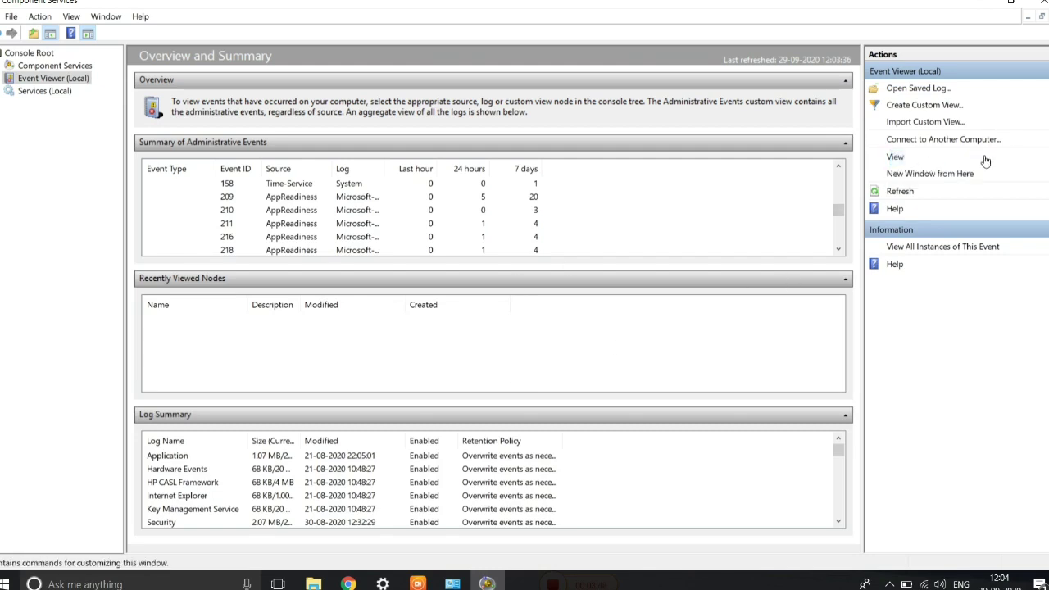
pyautogui.click(987, 159)
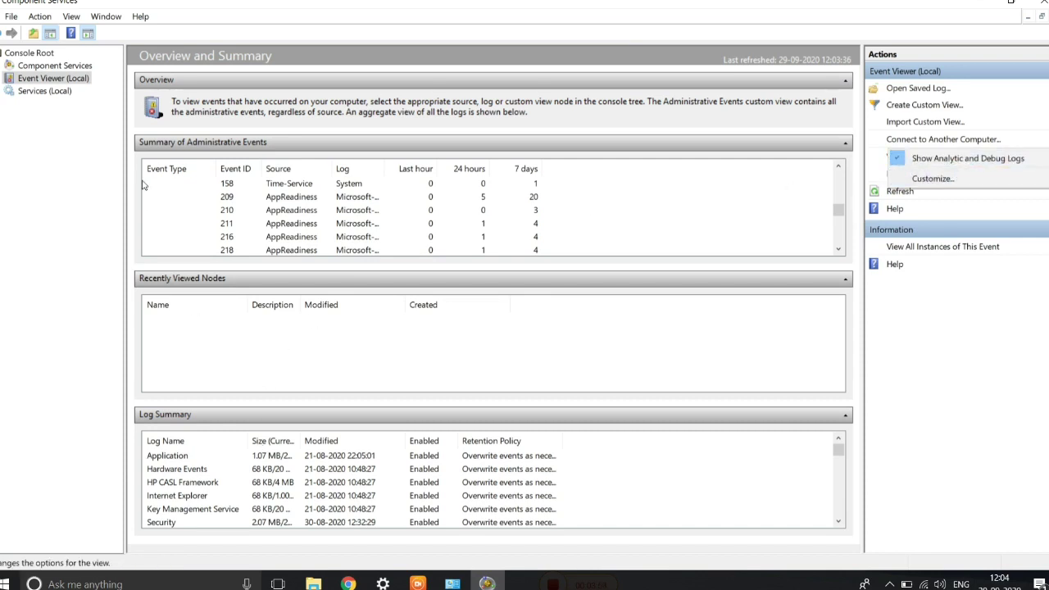
# - Review the Application log under Windows Logs and clear it without saving its contents
pyautogui.doubleClick(79, 82)
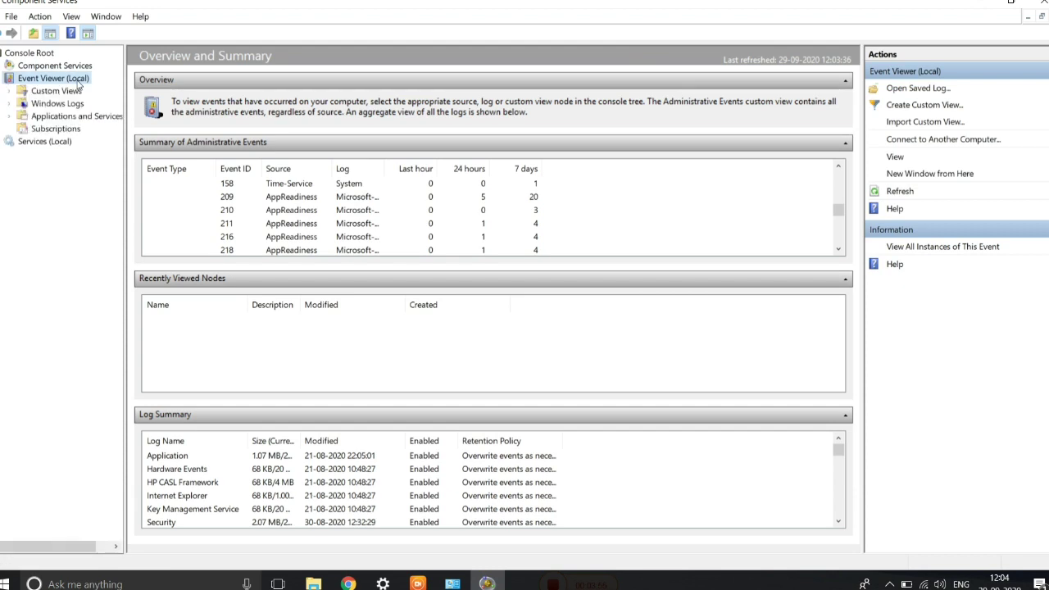
pyautogui.doubleClick(70, 105)
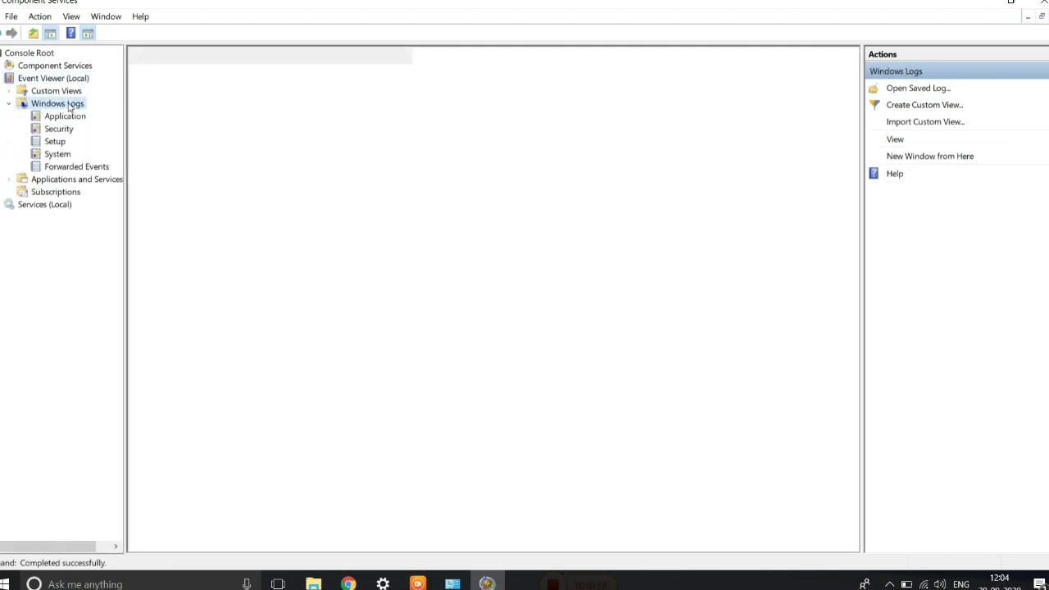
pyautogui.click(67, 118)
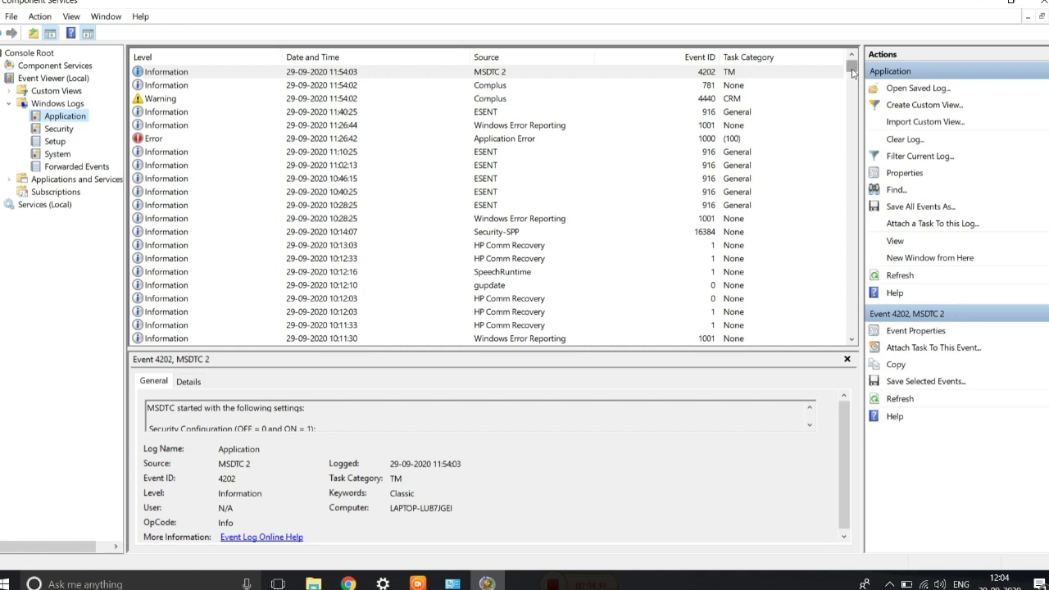
pyautogui.moveTo(852, 74); pyautogui.dragTo(851, 189)
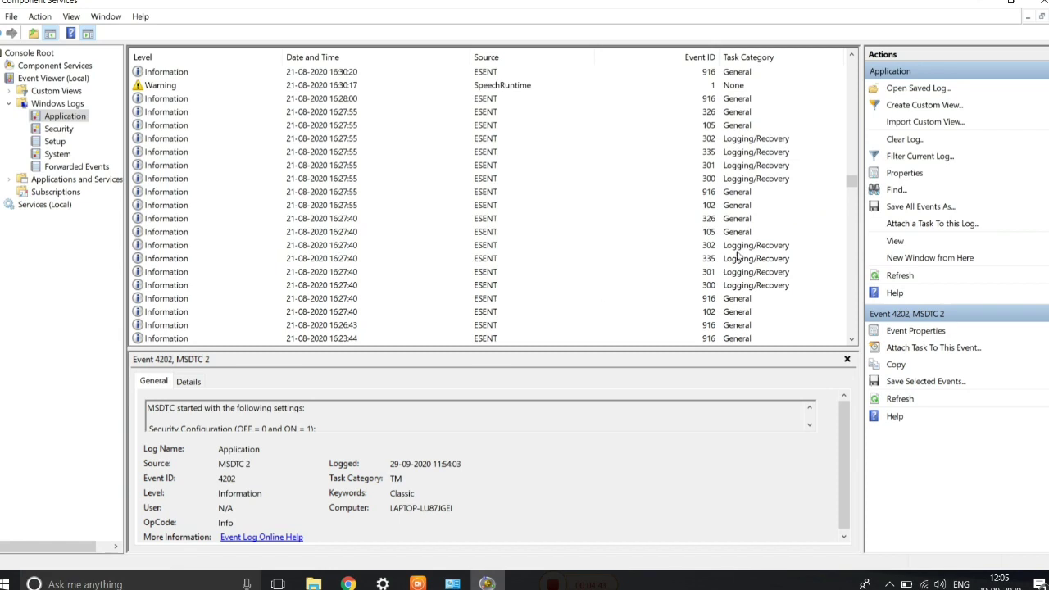
pyautogui.click(906, 141)
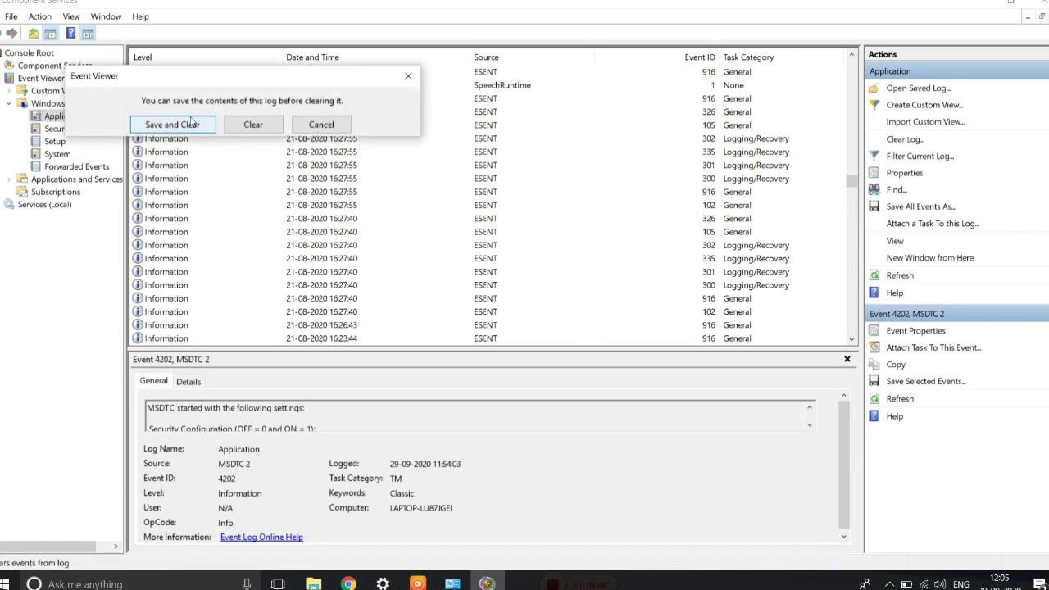
pyautogui.click(239, 131)
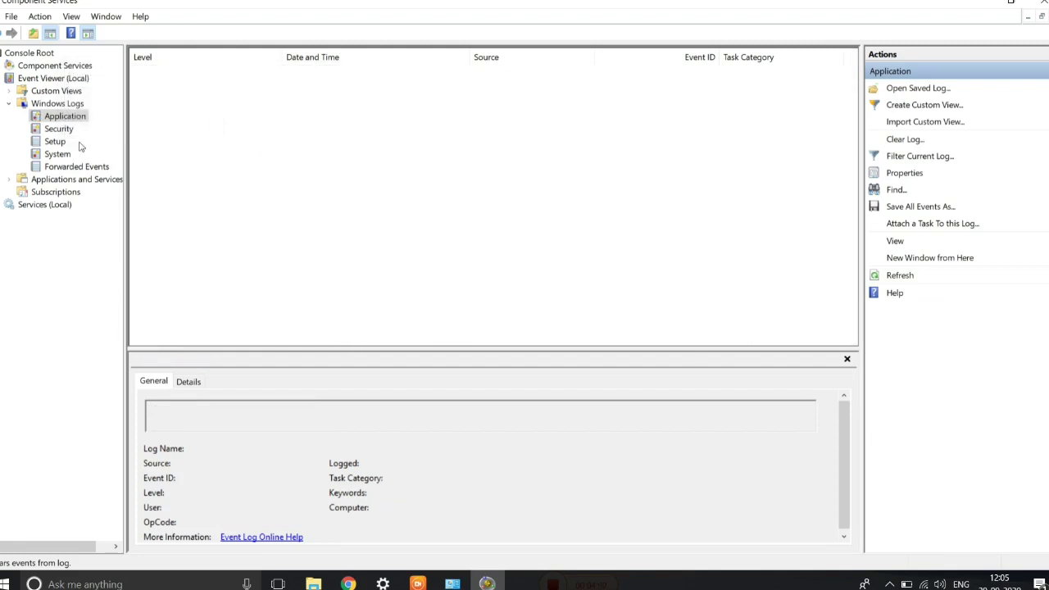
# - Open the Security log and clear it without saving its contents
pyautogui.click(59, 129)
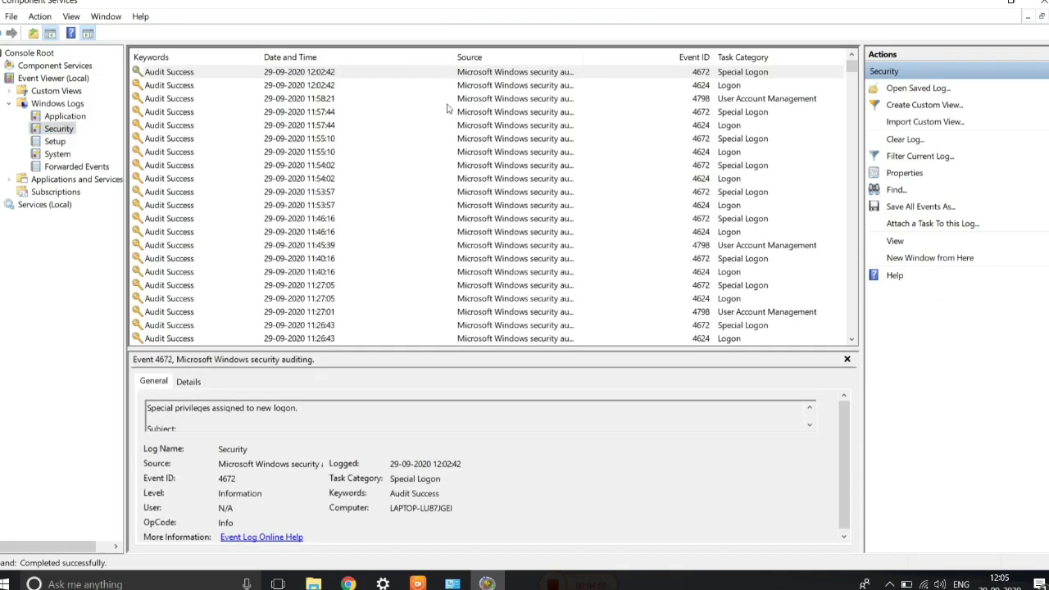
pyautogui.click(902, 141)
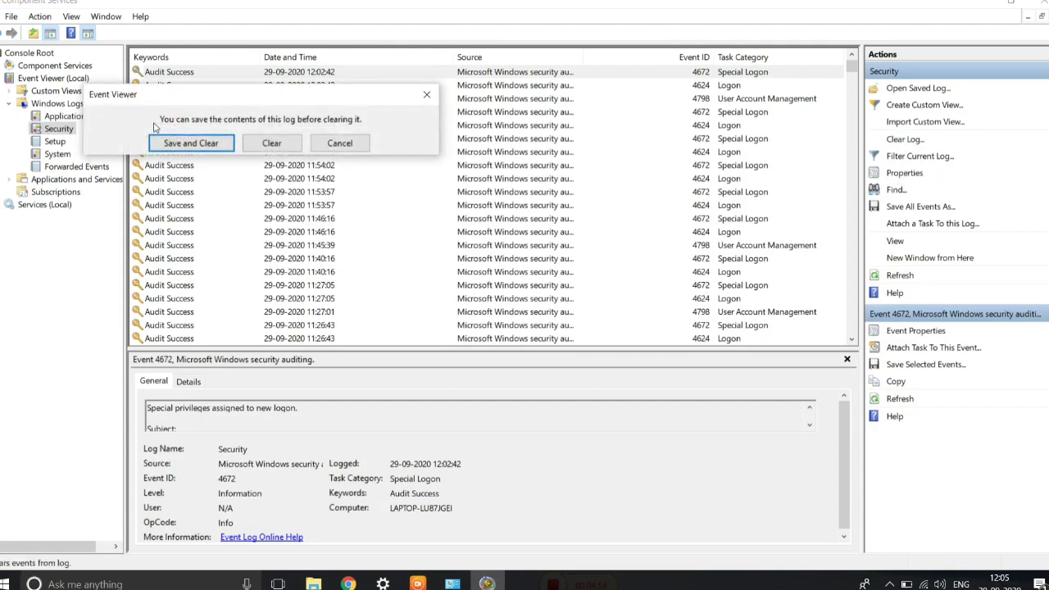
pyautogui.click(254, 146)
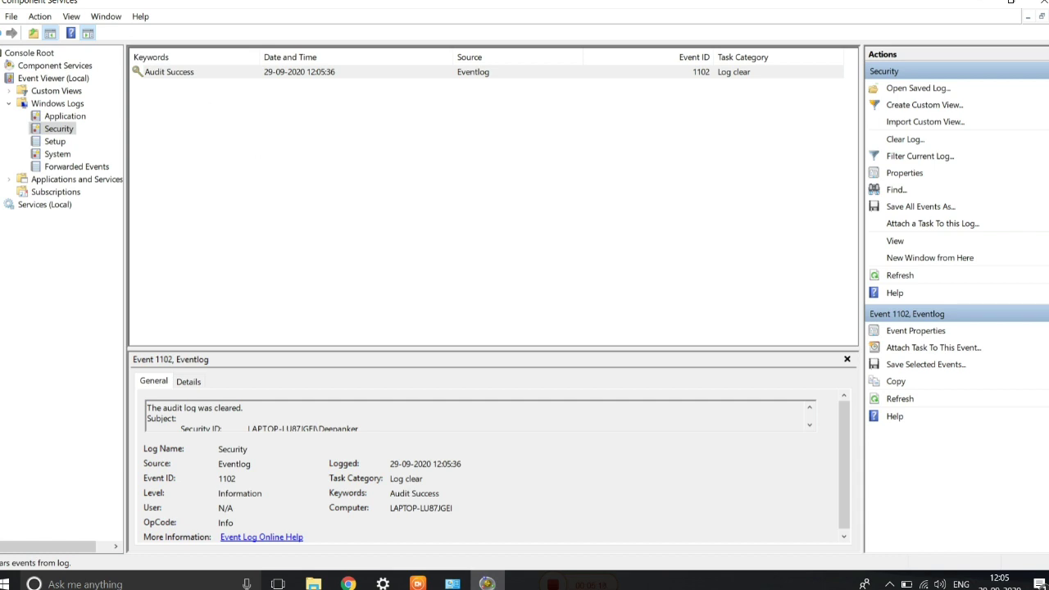
# - Return to the Windows Logs overview and collapse the Windows Logs and Event Viewer branches
pyautogui.press('Up')
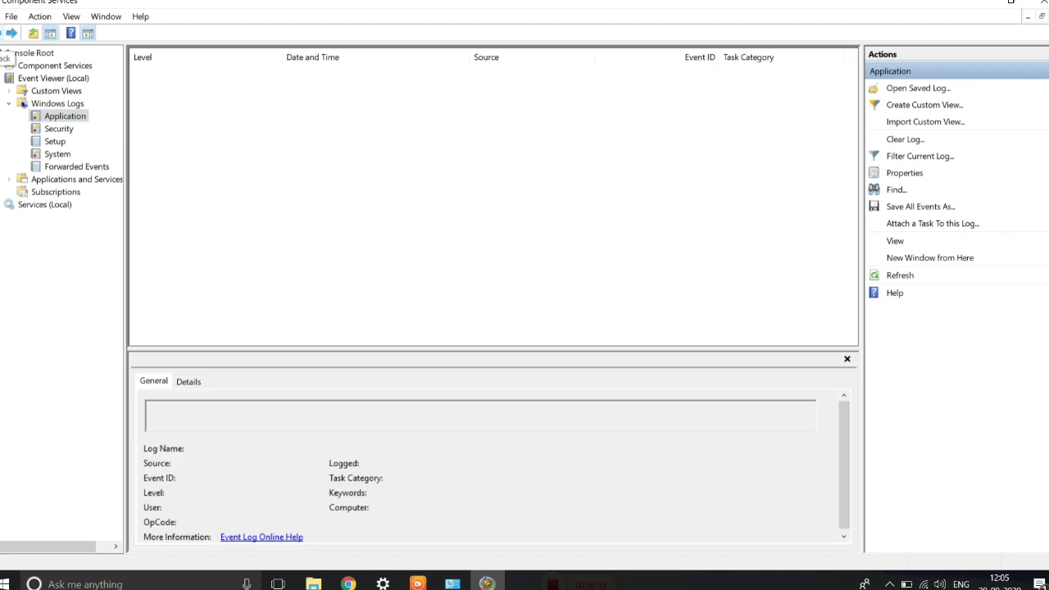
pyautogui.click(11, 33)
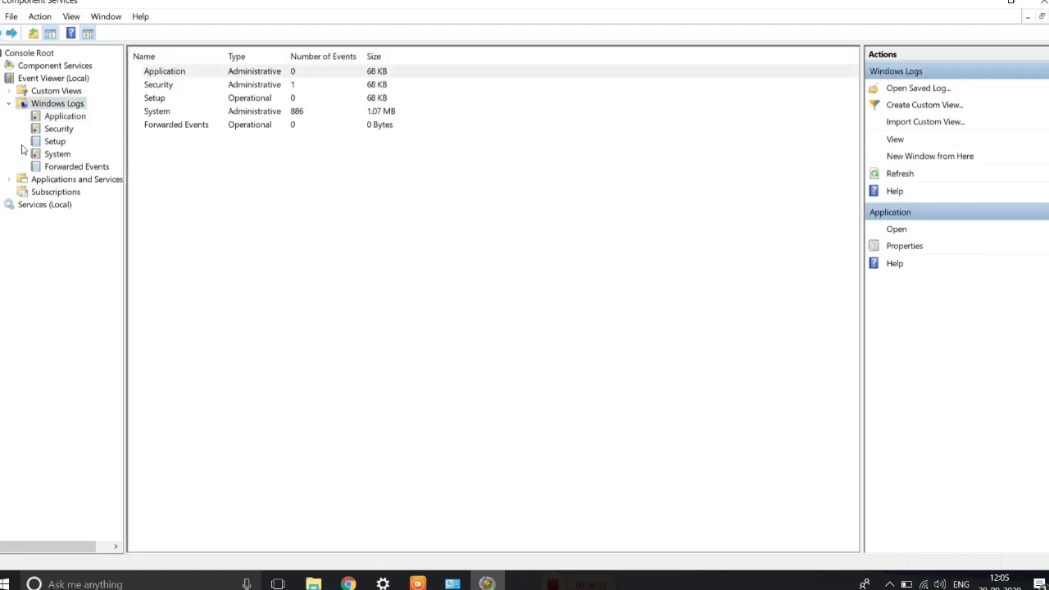
pyautogui.click(9, 104)
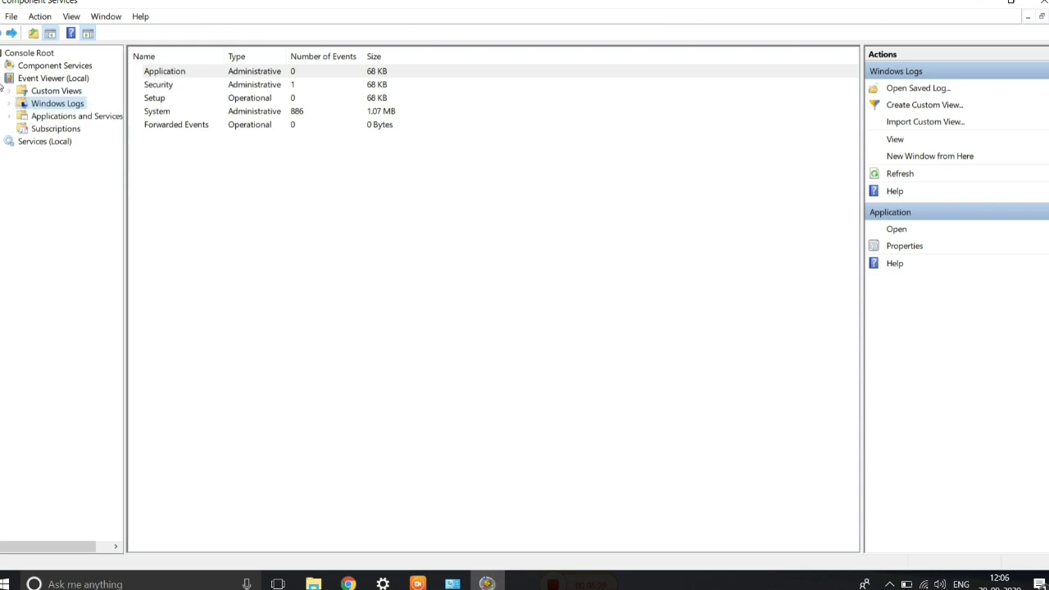
pyautogui.click(3, 79)
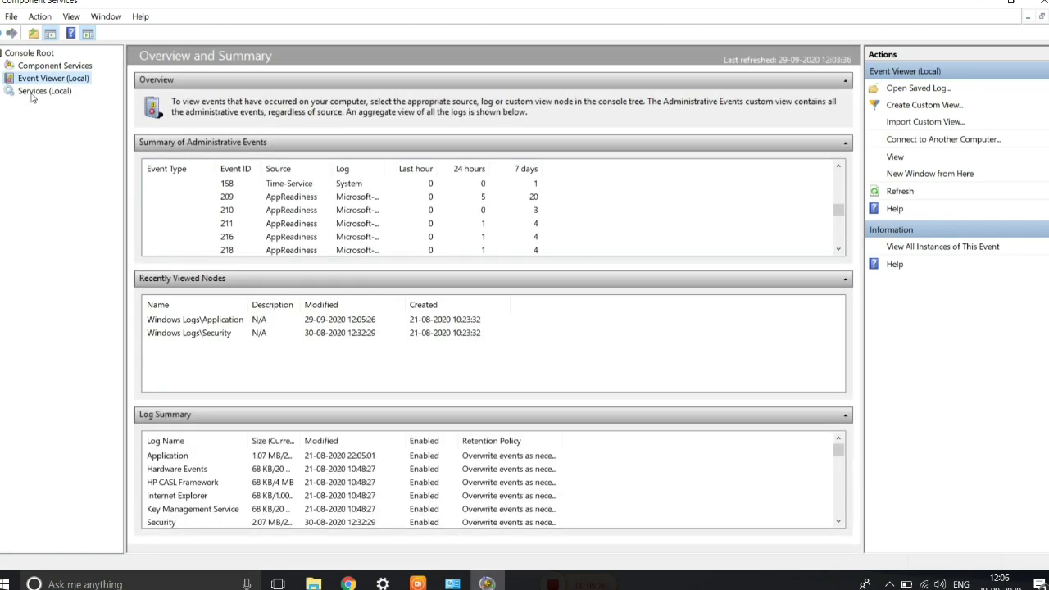
# - Open the local Services list and view the description of the ActiveX Installer (AxInstSV) service
pyautogui.click(32, 93)
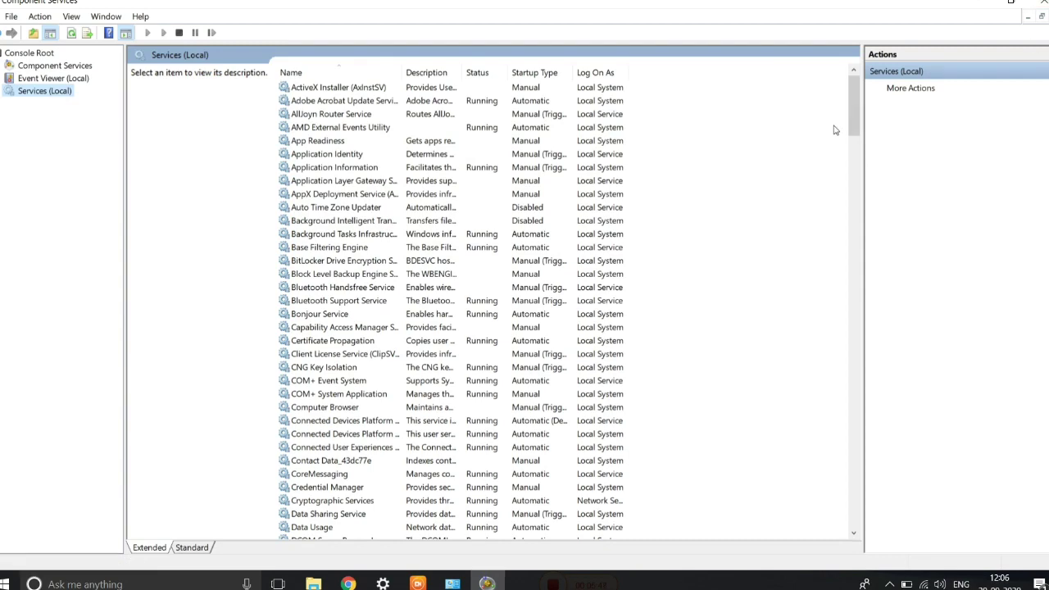
pyautogui.scroll(-3, 850, 123)
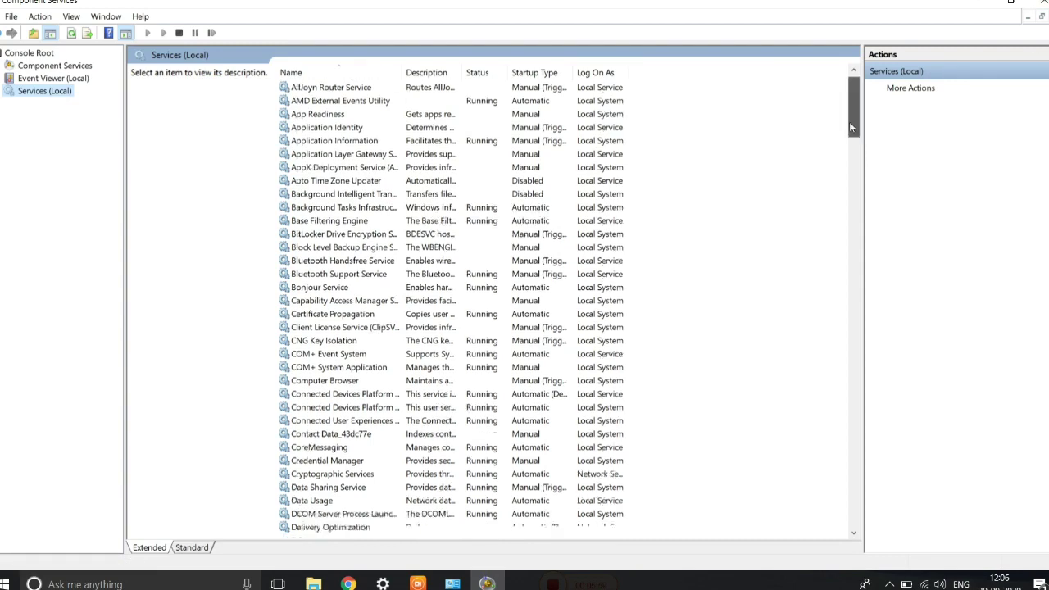
pyautogui.scroll(3, 850, 123)
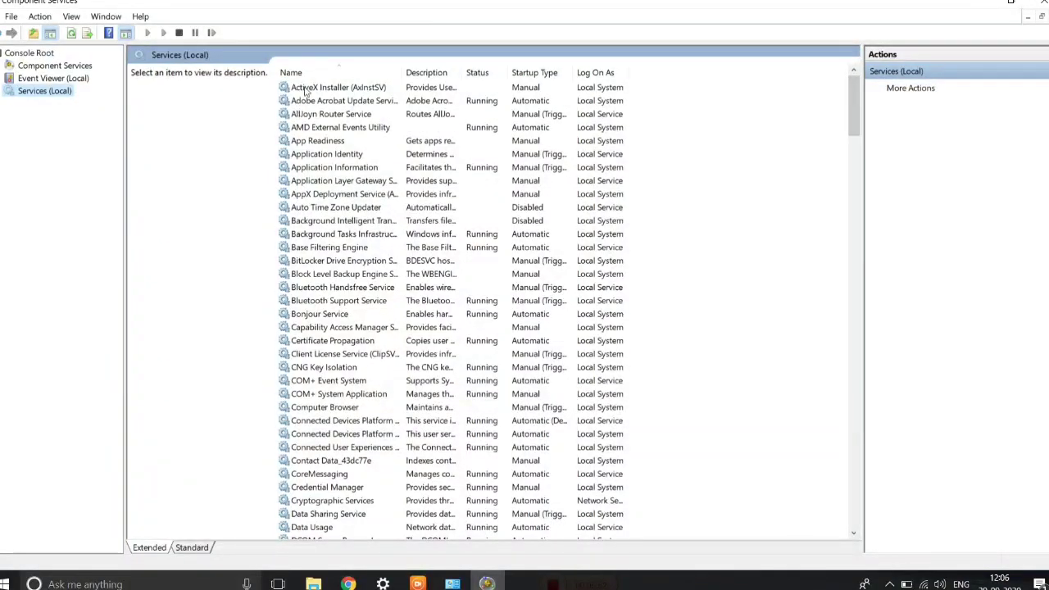
pyautogui.click(316, 88)
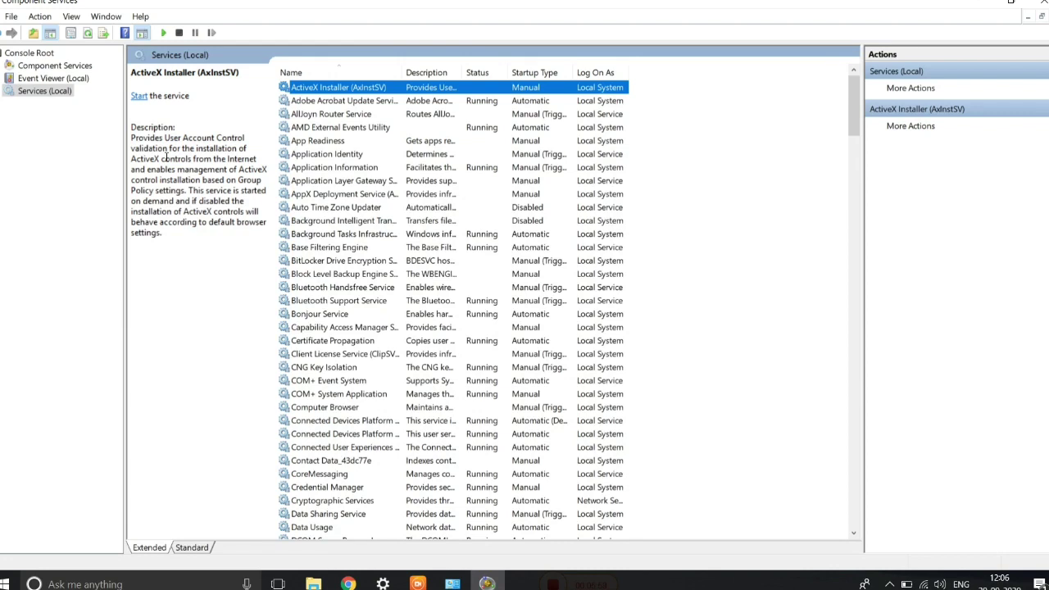
# - Browse the descriptions of the local services from AllJoyn Router Service through Background Intelligent Transfer Service
pyautogui.press('Down')
pyautogui.press('Down')
pyautogui.press('Down')
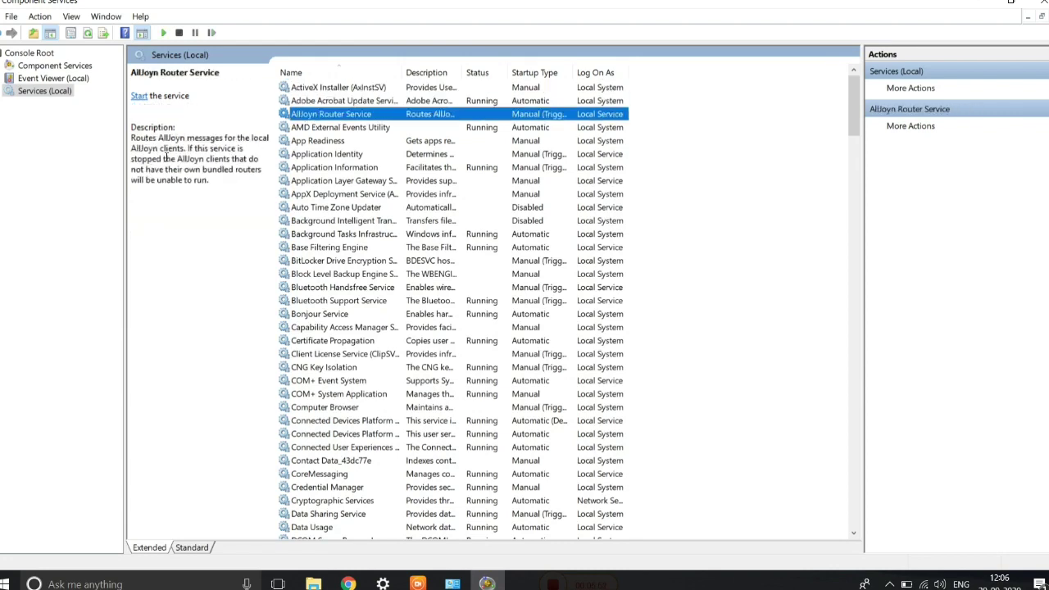
pyautogui.press('Down')
pyautogui.press('Down')
pyautogui.press('Down')
pyautogui.press('Down')
pyautogui.press('Down')
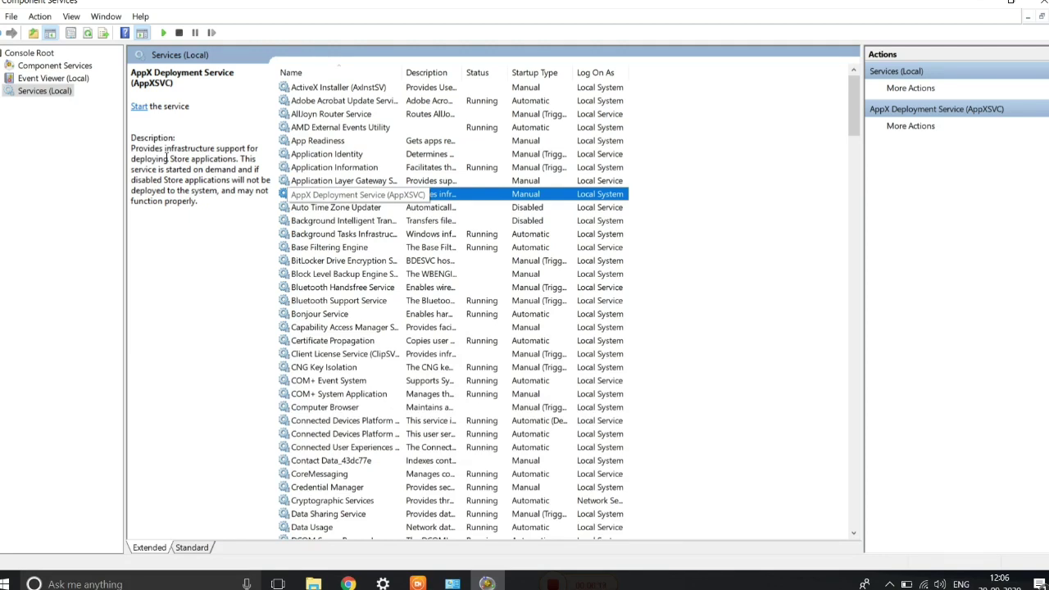
pyautogui.press('Down')
pyautogui.press('Down')
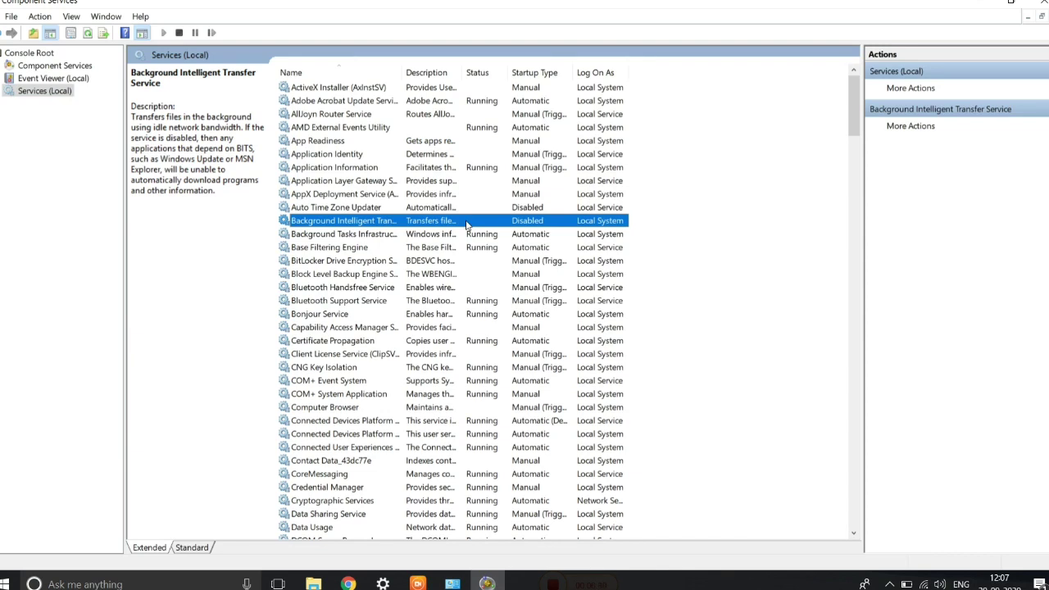
# - Continue through the local services, viewing the Bluetooth, Connected Devices Platform and Contact Data descriptions, as far as CoreMessaging
pyautogui.press('Down')
pyautogui.press('Down')
pyautogui.press('Down')
pyautogui.press('Down')
pyautogui.press('Down')
pyautogui.press('Down')
pyautogui.press('Down')
pyautogui.press('Down')
pyautogui.press('Down')
pyautogui.press('Down')
pyautogui.press('Down')
pyautogui.press('Down')
pyautogui.press('Down')
pyautogui.press('Down')
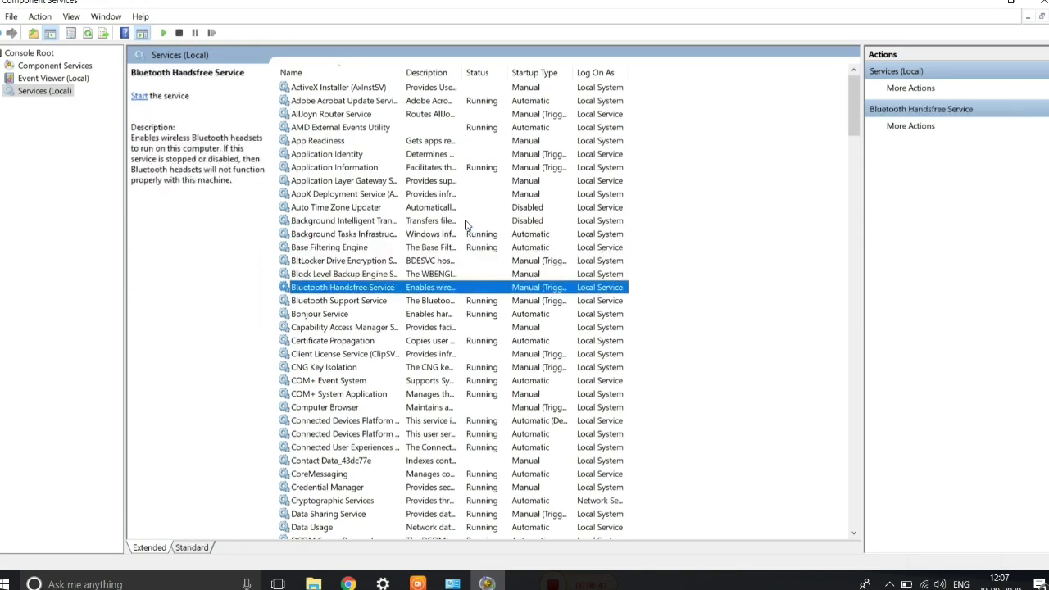
pyautogui.press('Down')
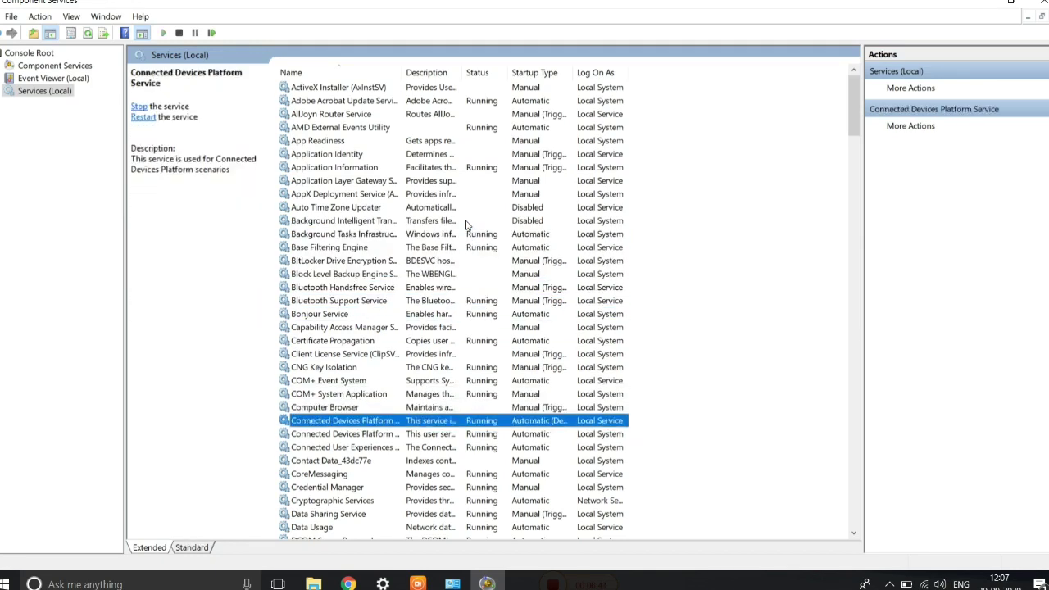
pyautogui.press('Down')
pyautogui.press('Down')
pyautogui.press('Down')
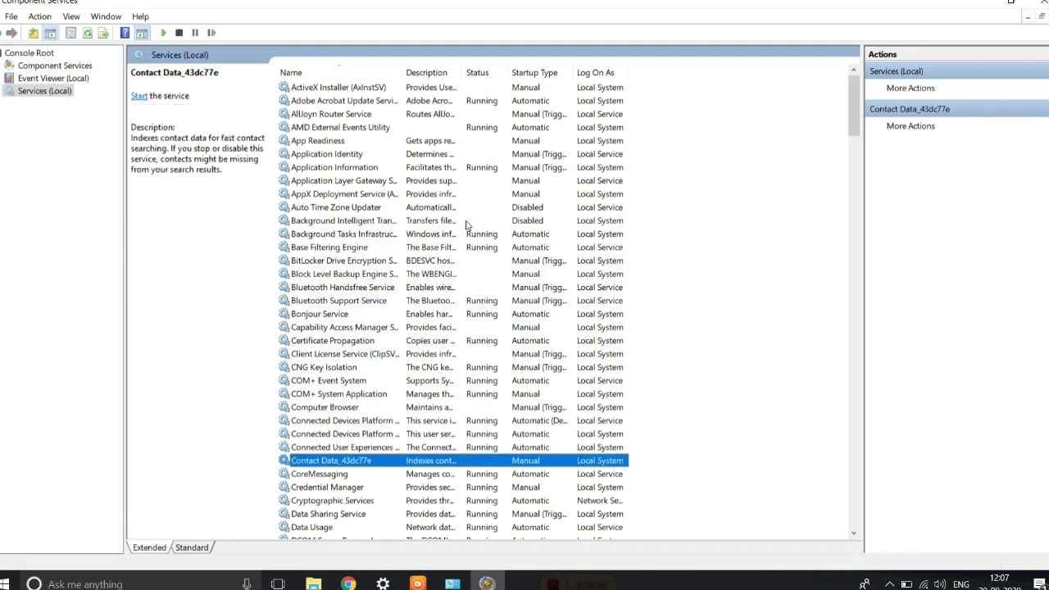
pyautogui.press('Down')
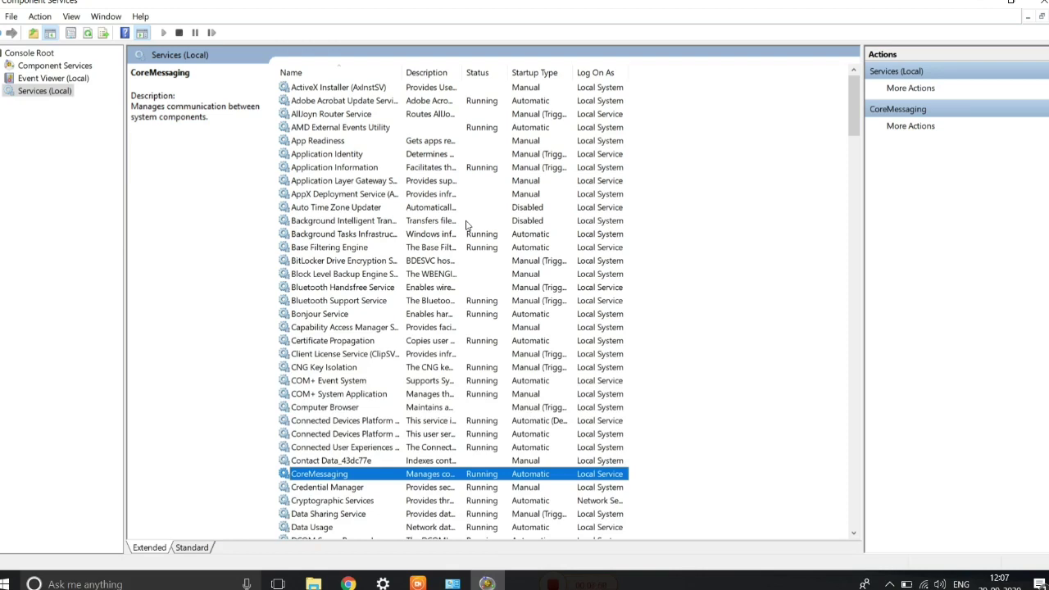
# - Move on through the services list past CoreMessaging to view the Delivery Optimization description
pyautogui.press('Down')
pyautogui.press('Down')
pyautogui.press('Down')
pyautogui.press('Down')
pyautogui.press('Down')
pyautogui.press('Down')
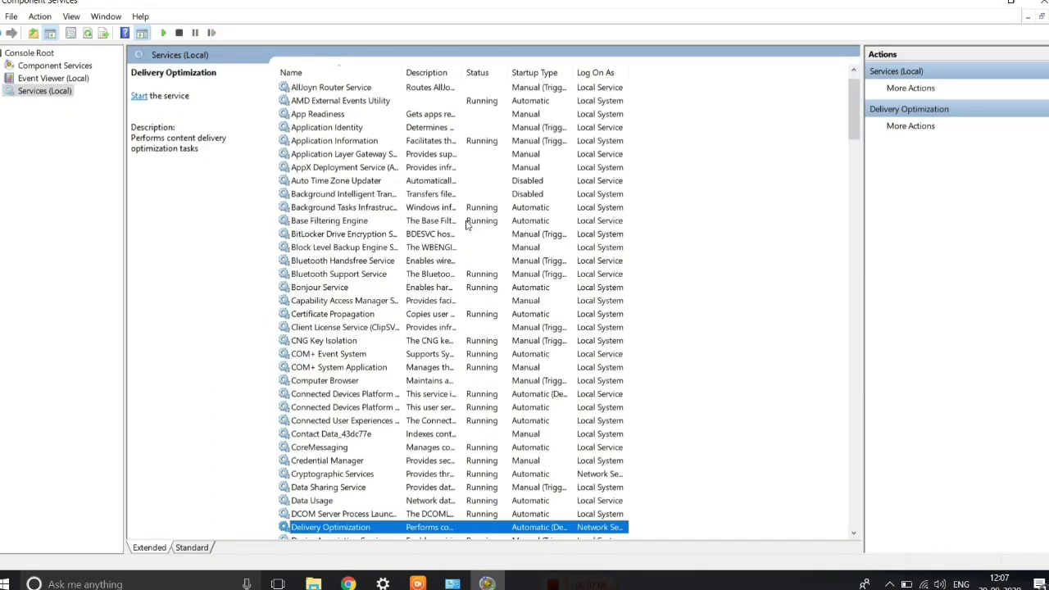
# - Show the Windows Logs overview under Event Viewer and close Component Services
pyautogui.click(49, 90)
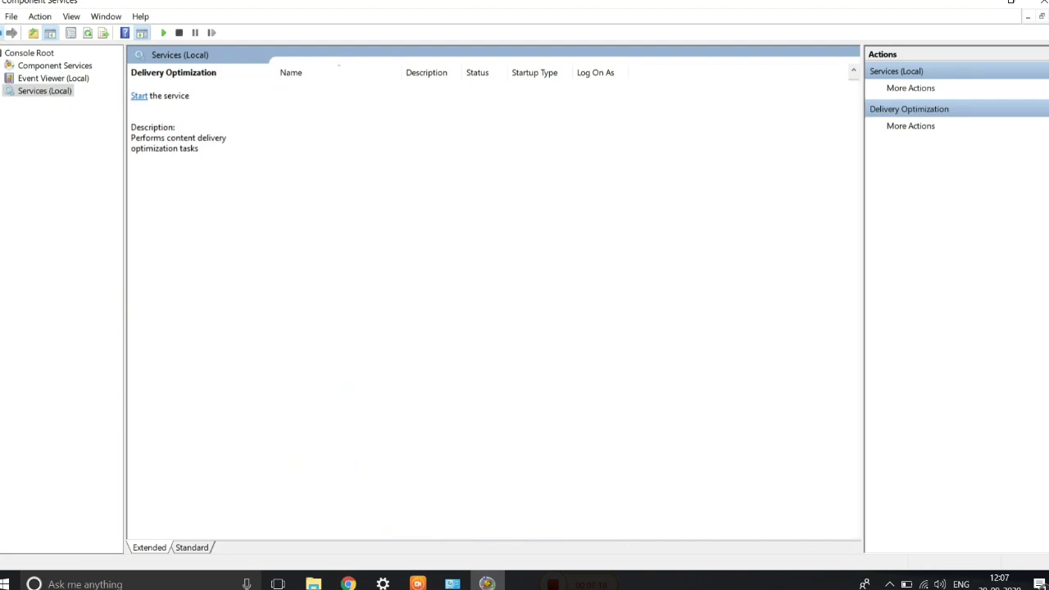
pyautogui.click(53, 78)
pyautogui.click(52, 104)
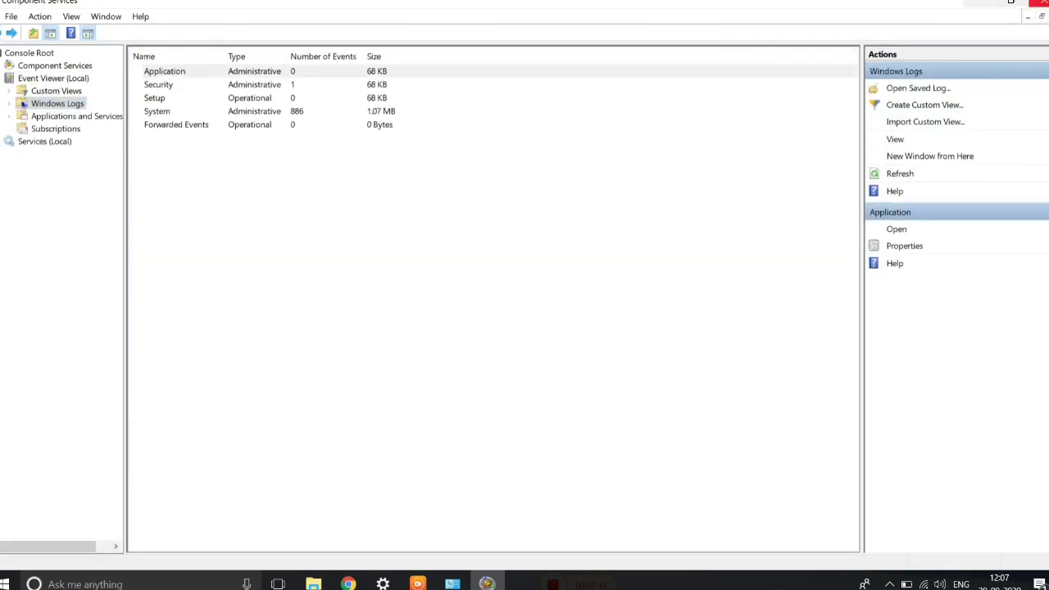
pyautogui.click(1042, 2)
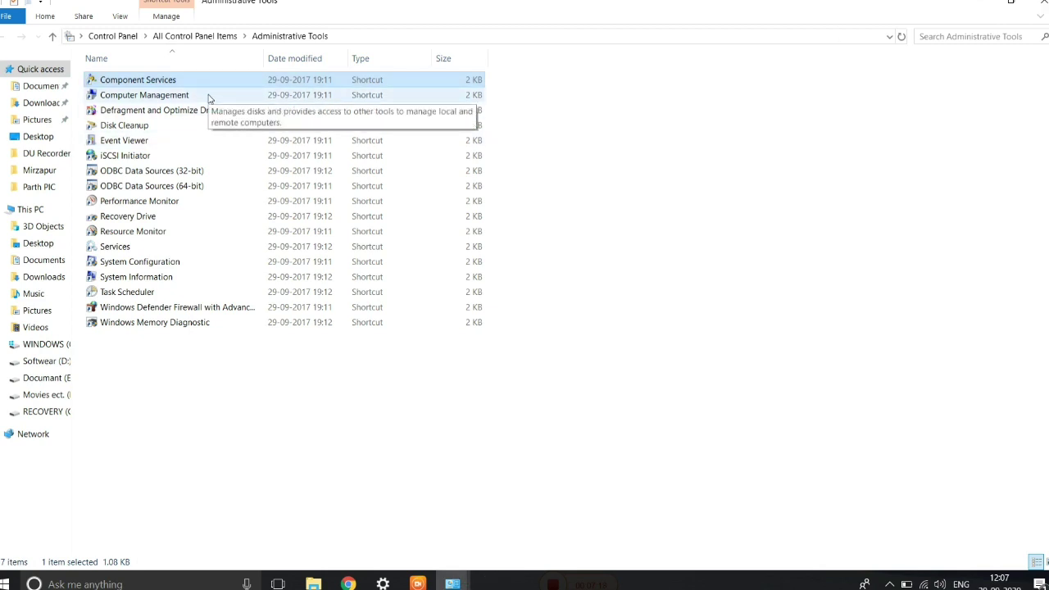
pyautogui.click(418, 583)
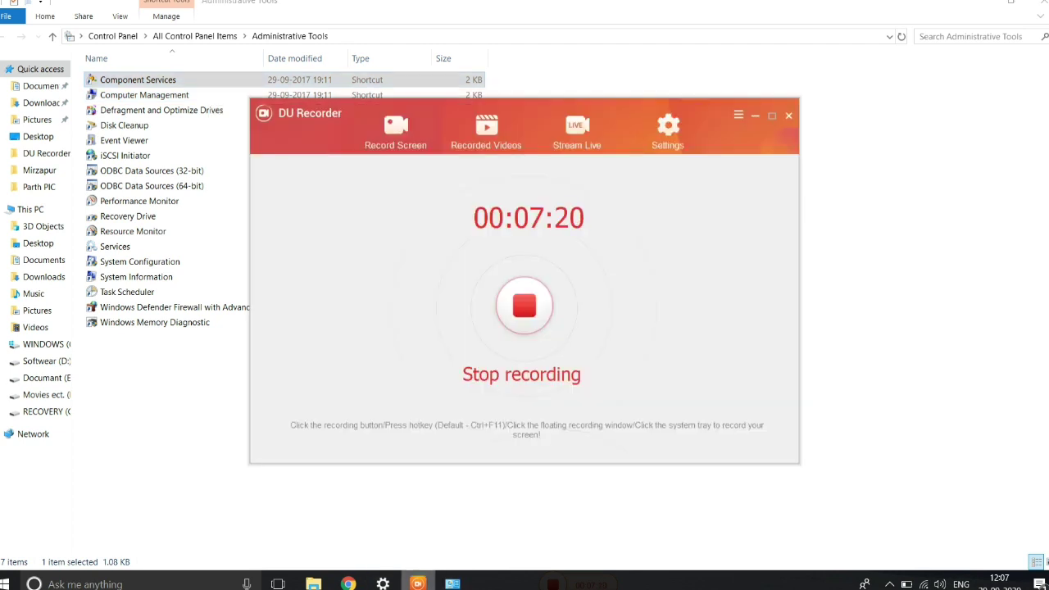
pyautogui.click(756, 116)
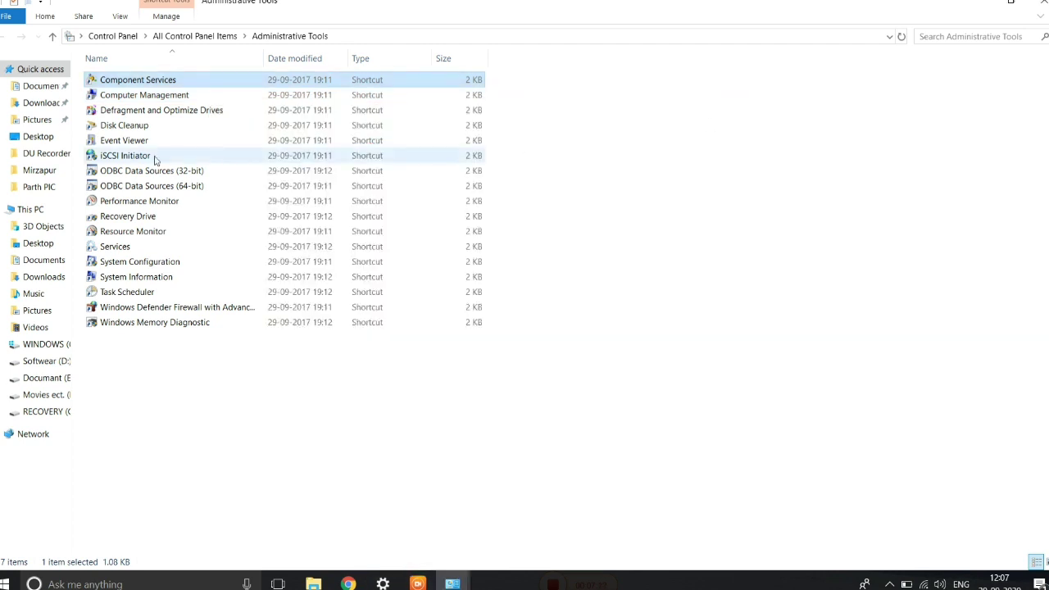
# - Open Computer Management from Administrative Tools and view the Task Scheduler and Event Viewer summaries
pyautogui.doubleClick(196, 96)
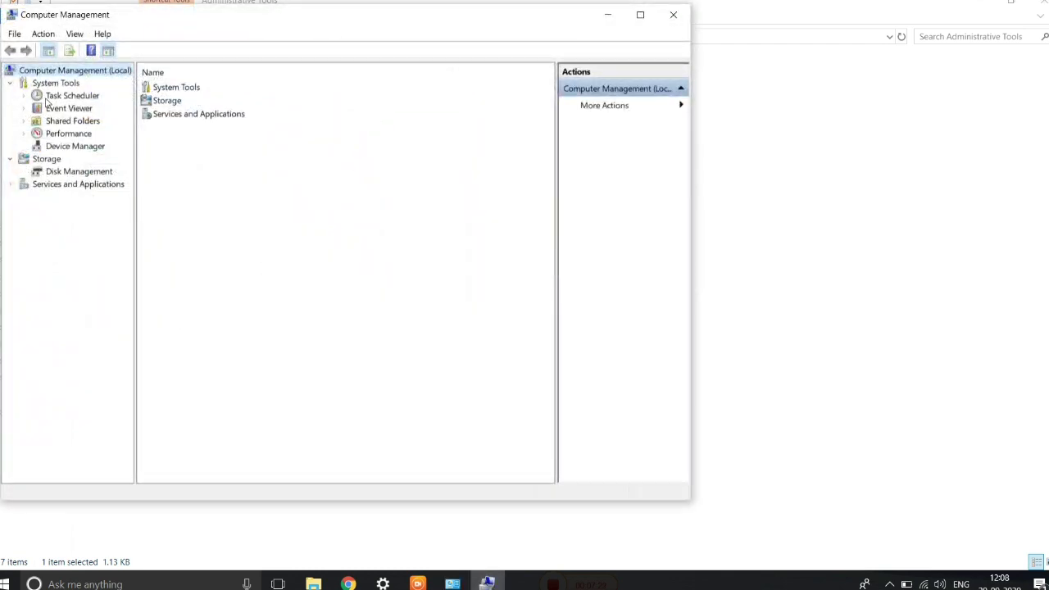
pyautogui.click(70, 96)
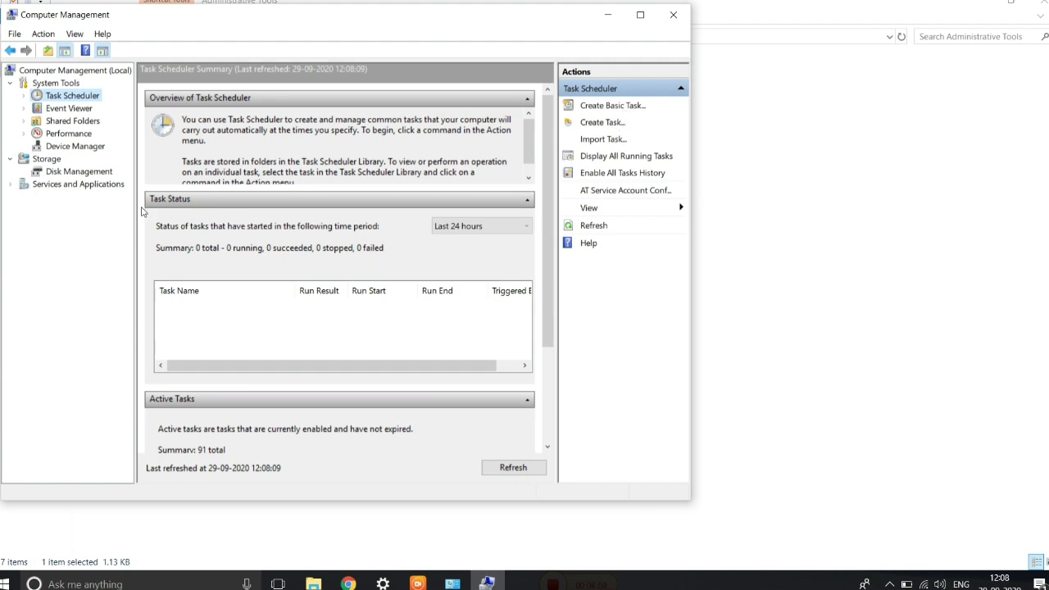
pyautogui.click(82, 112)
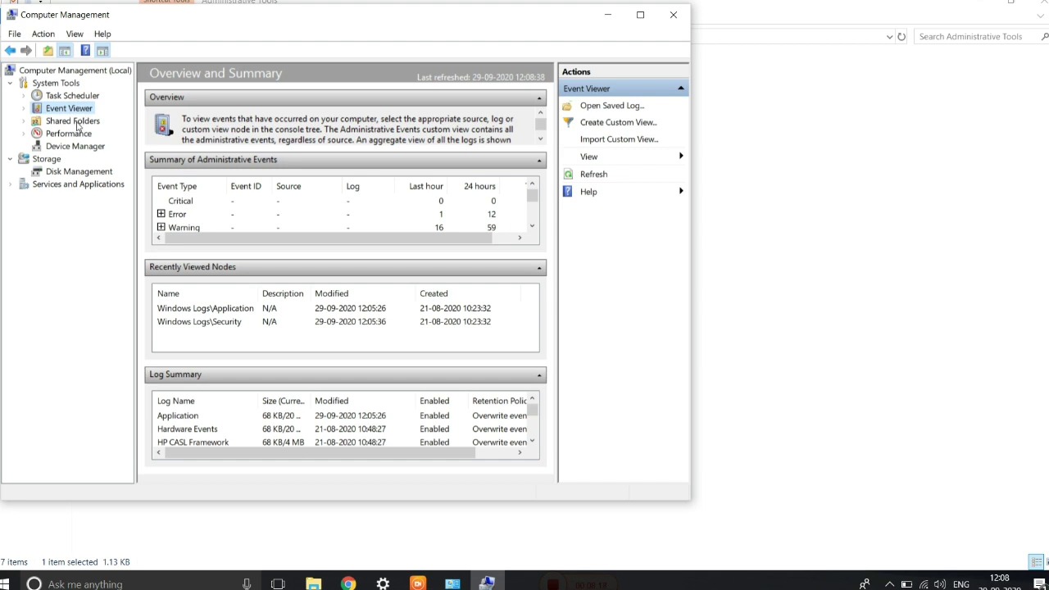
# - Look through Shares, Sessions and Open Files under Shared Folders, and collapse the Shared Folders branch
pyautogui.click(78, 123)
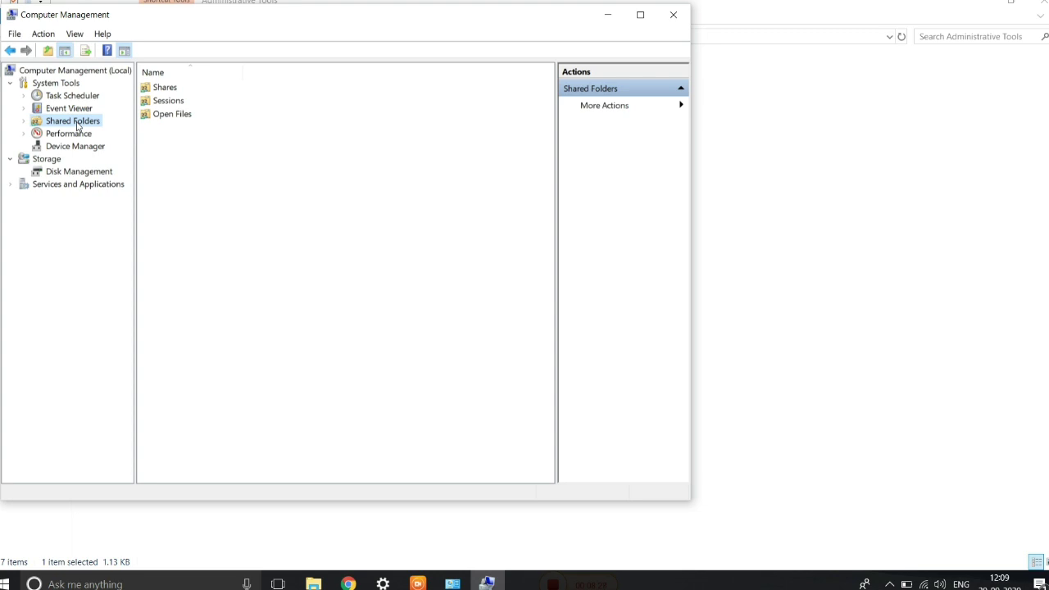
pyautogui.click(167, 91)
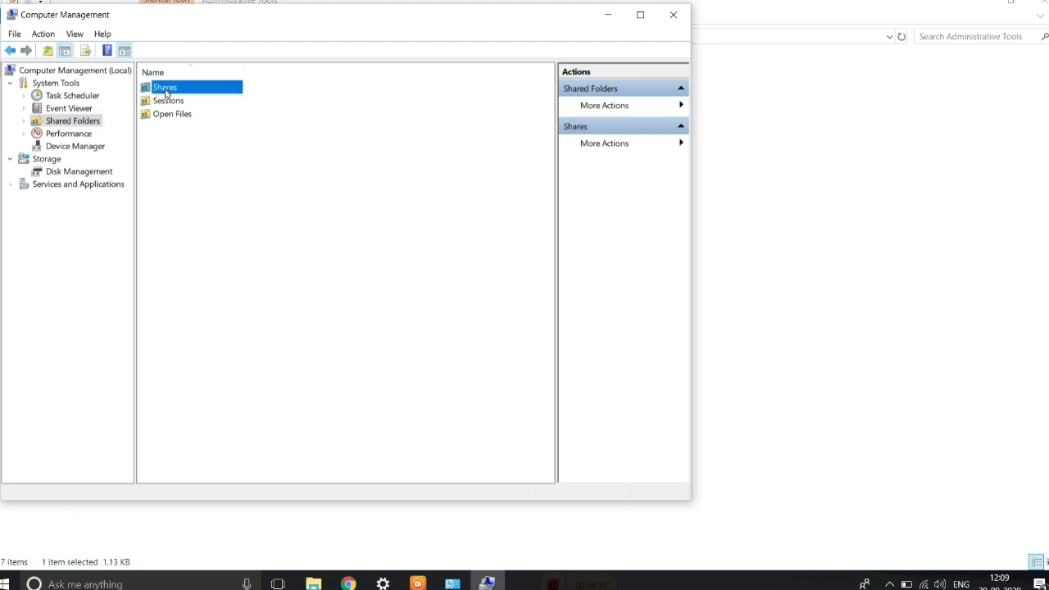
pyautogui.click(167, 105)
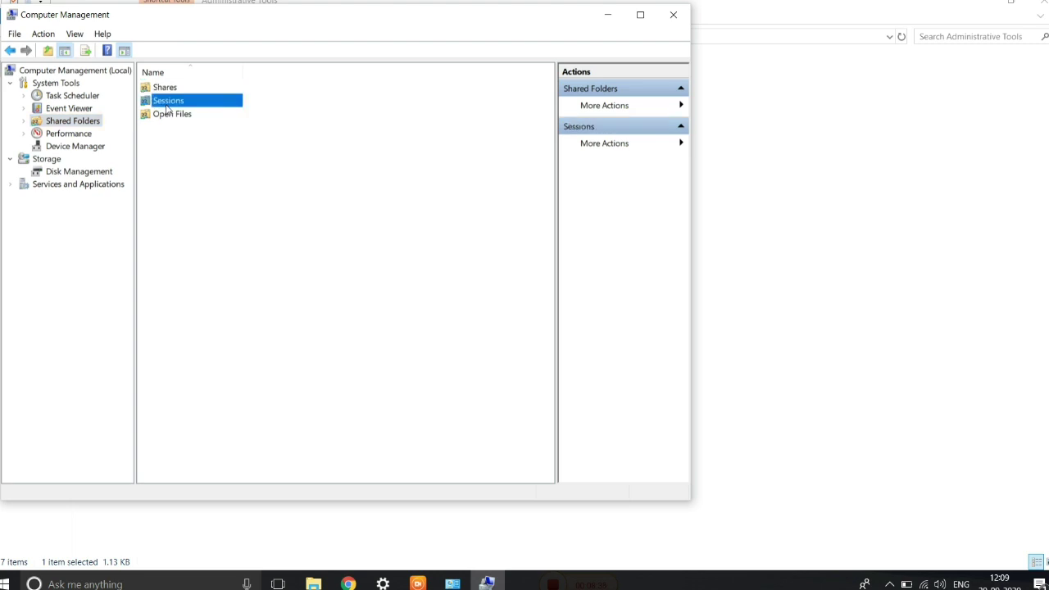
pyautogui.doubleClick(169, 116)
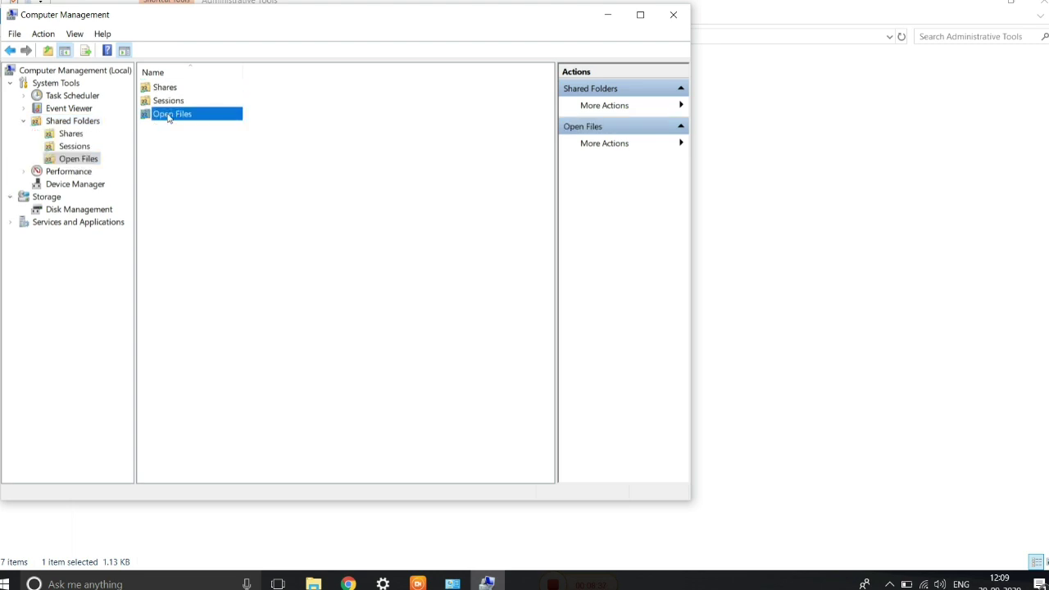
pyautogui.click(10, 51)
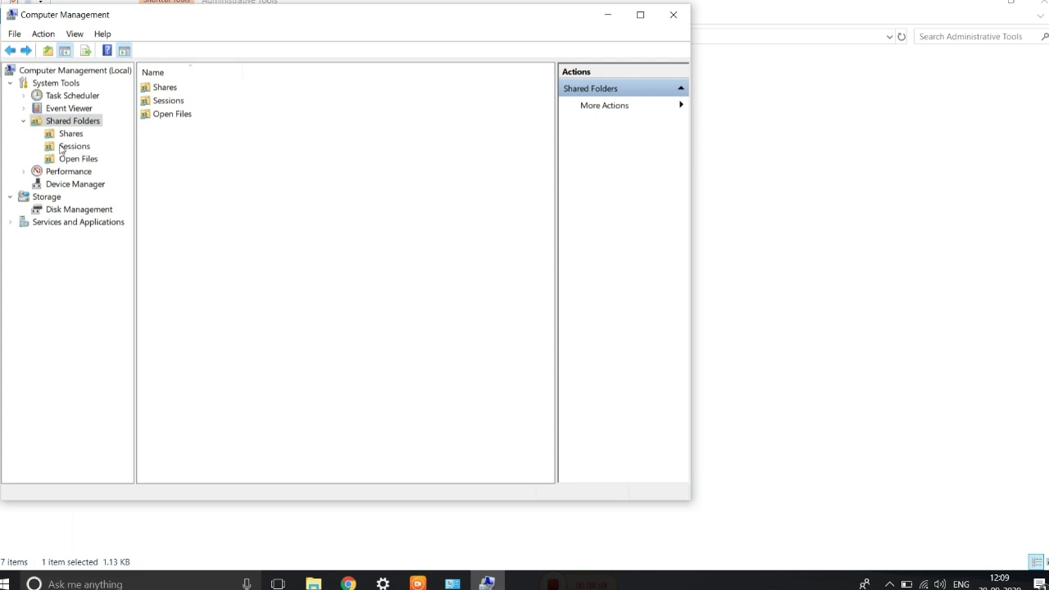
pyautogui.click(24, 122)
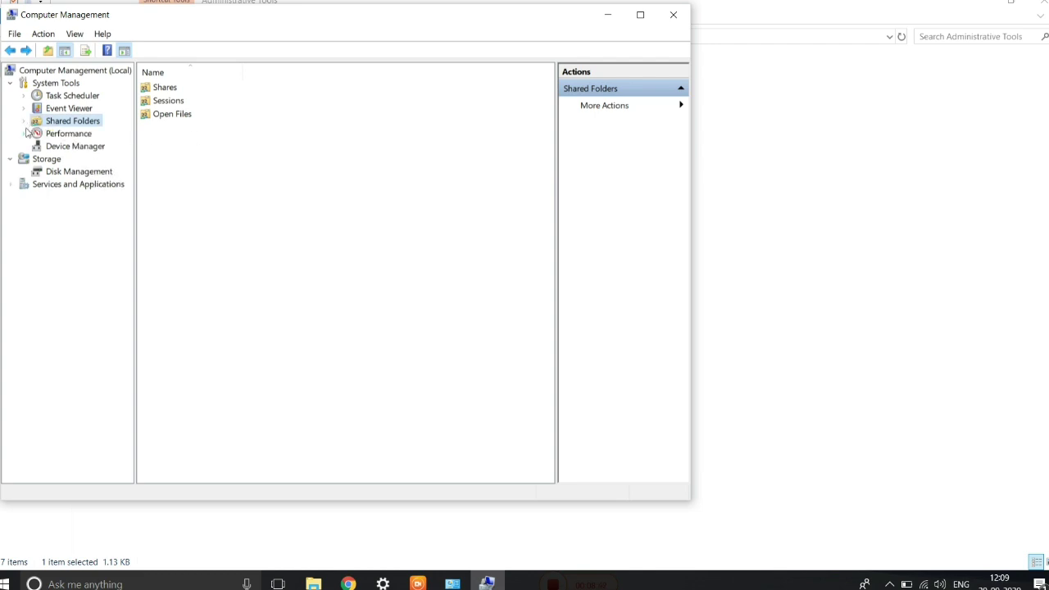
# - Examine the Performance Monitor overview and its system summary of memory, network, disk and processor counters
pyautogui.click(50, 135)
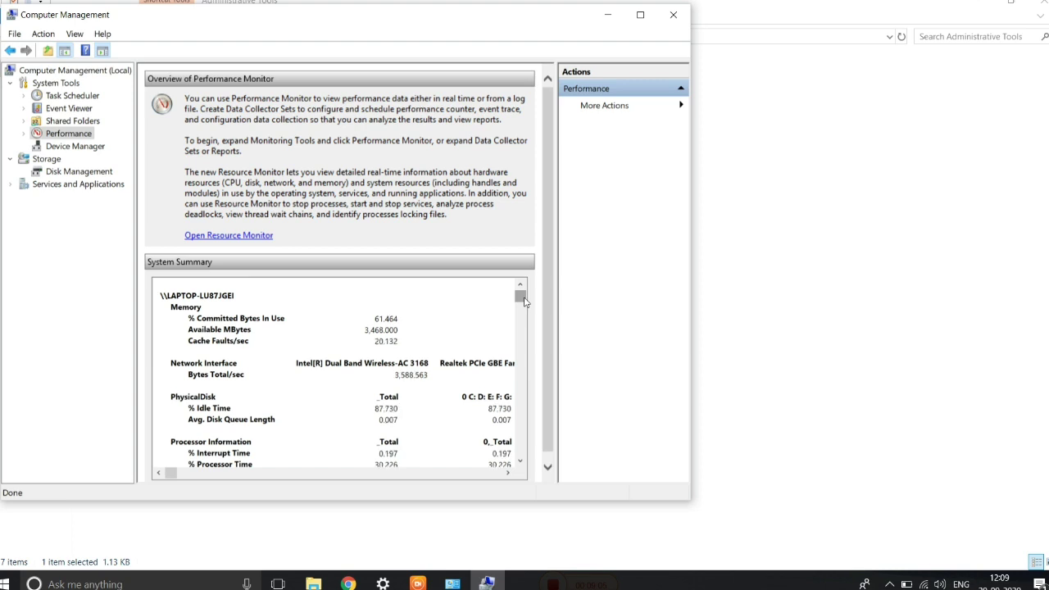
pyautogui.moveTo(524, 302); pyautogui.dragTo(524, 378)
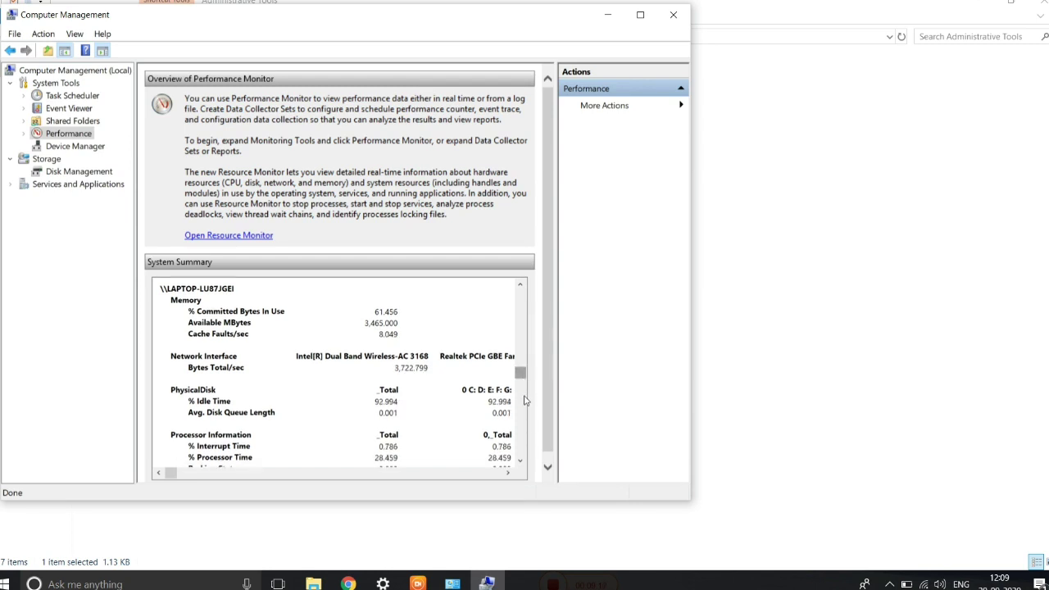
pyautogui.click(549, 467)
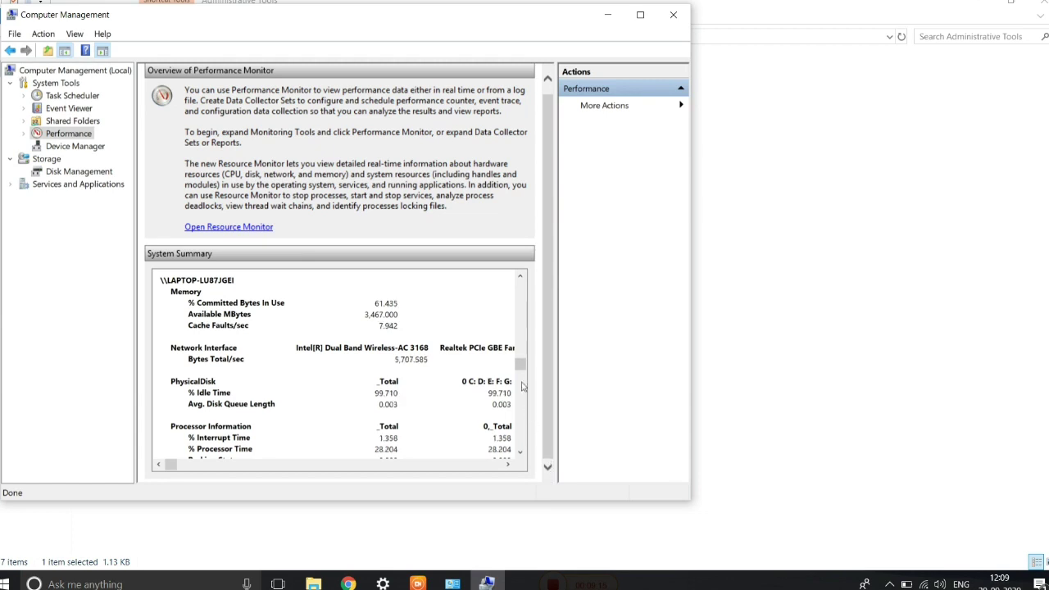
pyautogui.moveTo(521, 366); pyautogui.dragTo(515, 454)
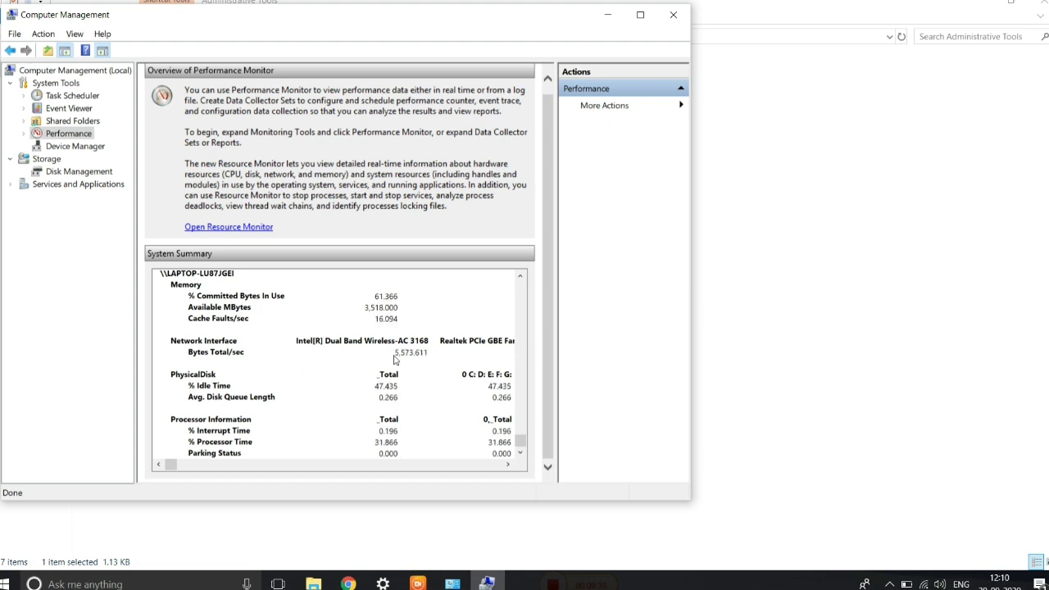
# - Review the hardware categories in Device Manager and the volumes and partitions in Disk Management
pyautogui.click(99, 149)
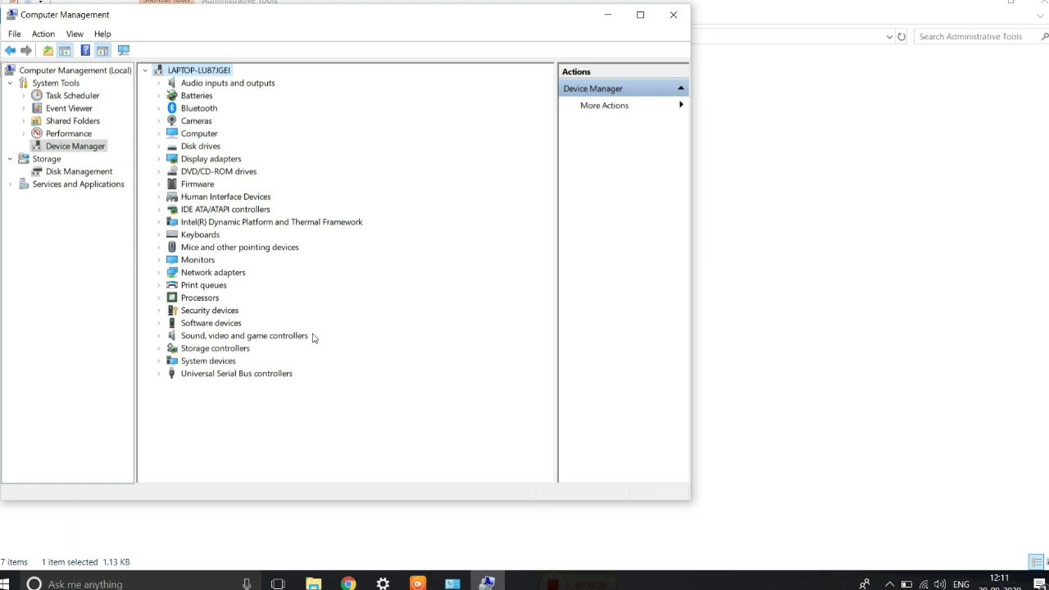
pyautogui.click(66, 174)
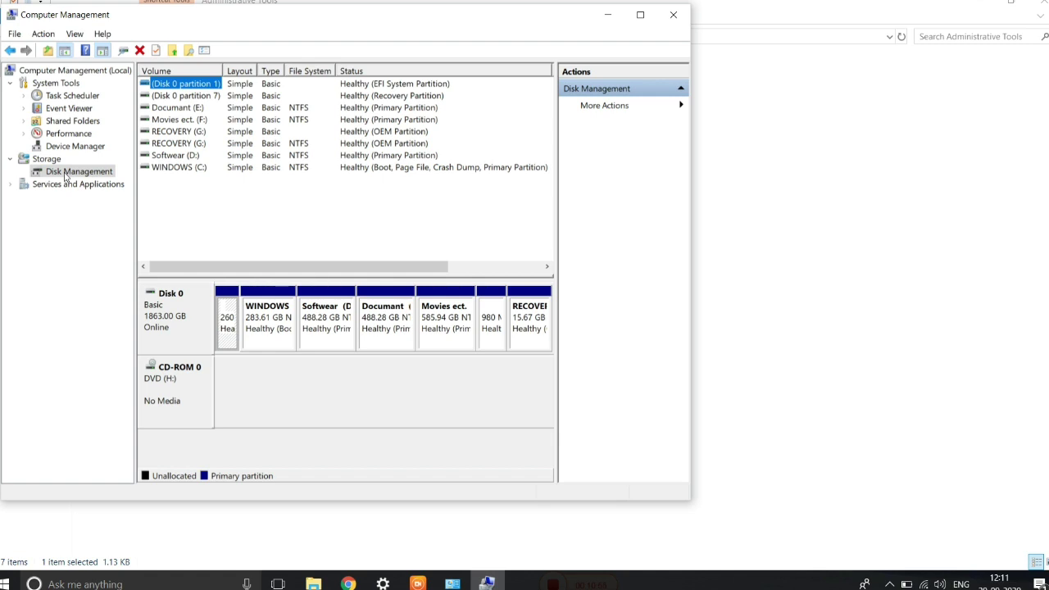
# - View the contents of Services and Applications and open its Services list
pyautogui.click(65, 185)
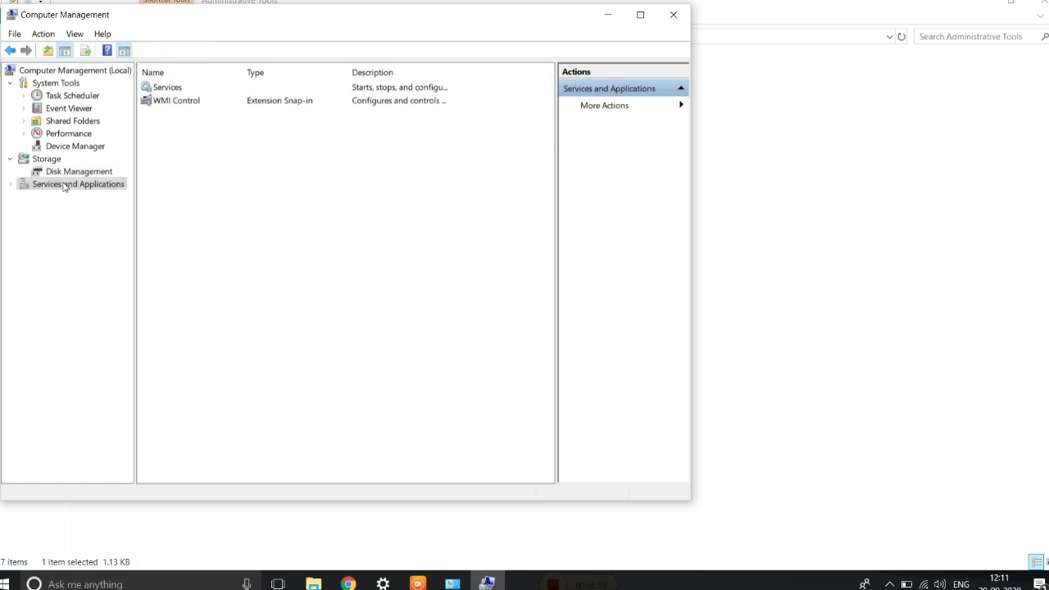
pyautogui.click(208, 91)
pyautogui.doubleClick(208, 90)
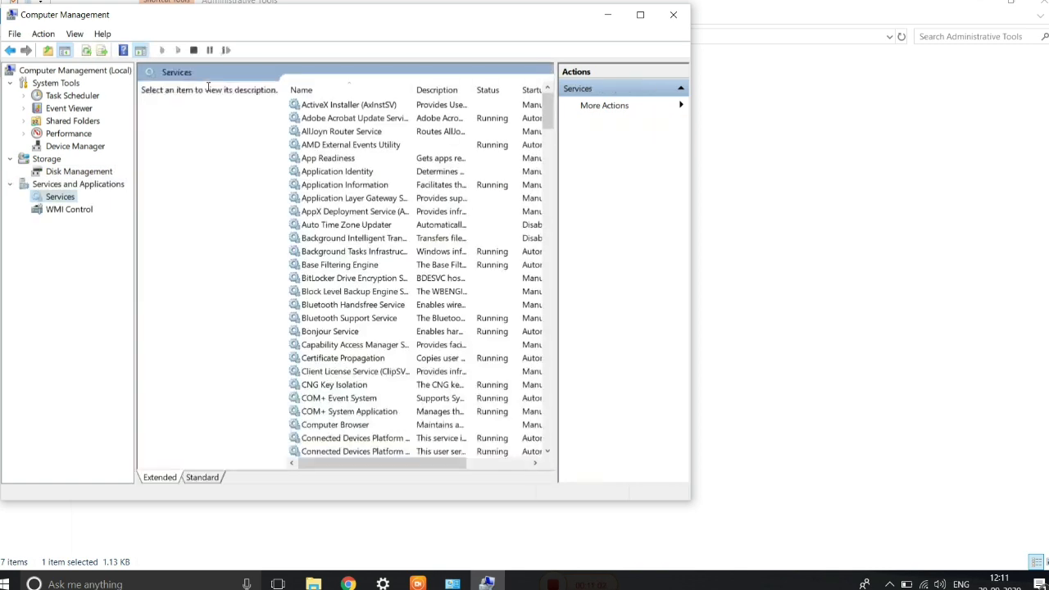
pyautogui.click(11, 51)
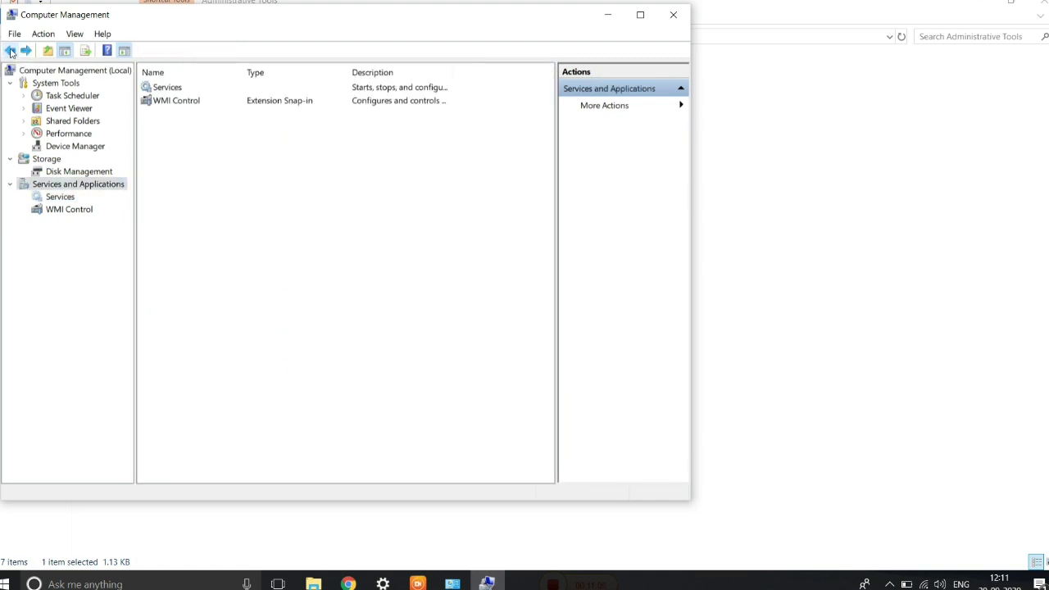
pyautogui.doubleClick(157, 88)
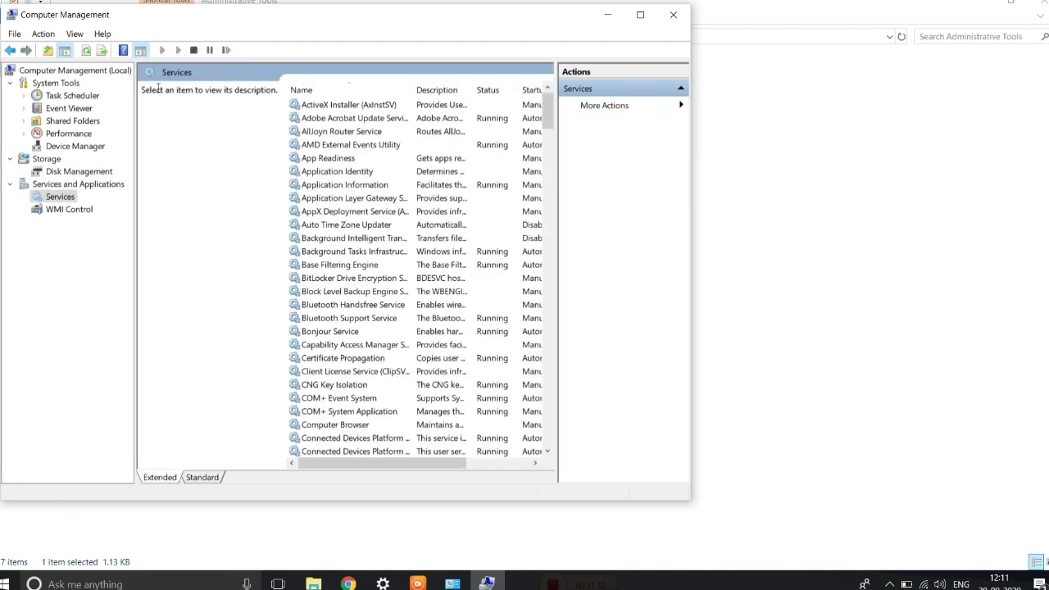
# - View the WMI Control page, return to the Services and Applications overview and close Computer Management
pyautogui.click(65, 211)
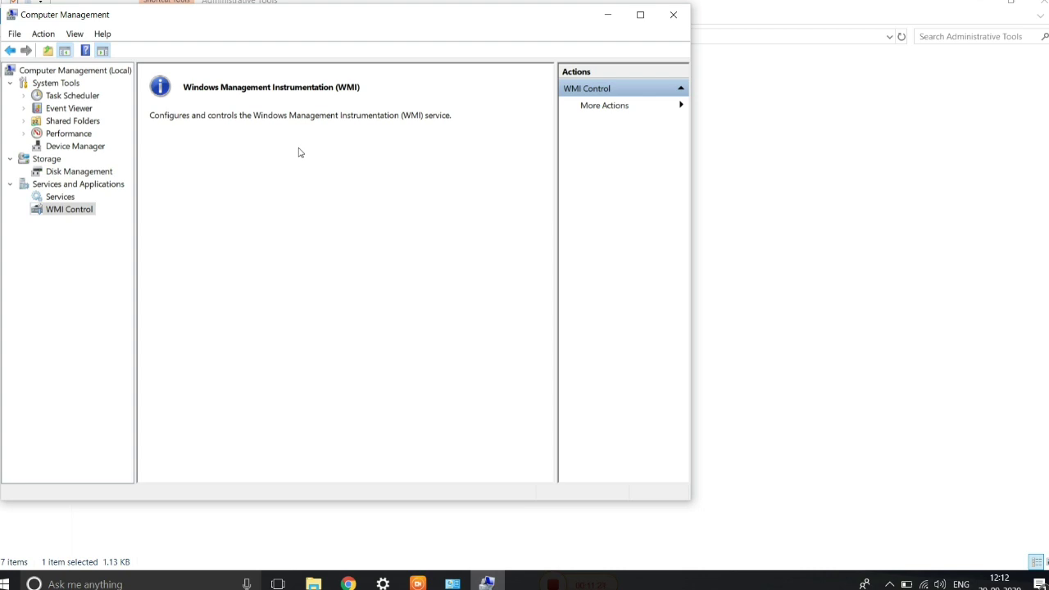
pyautogui.click(11, 51)
pyautogui.click(11, 51)
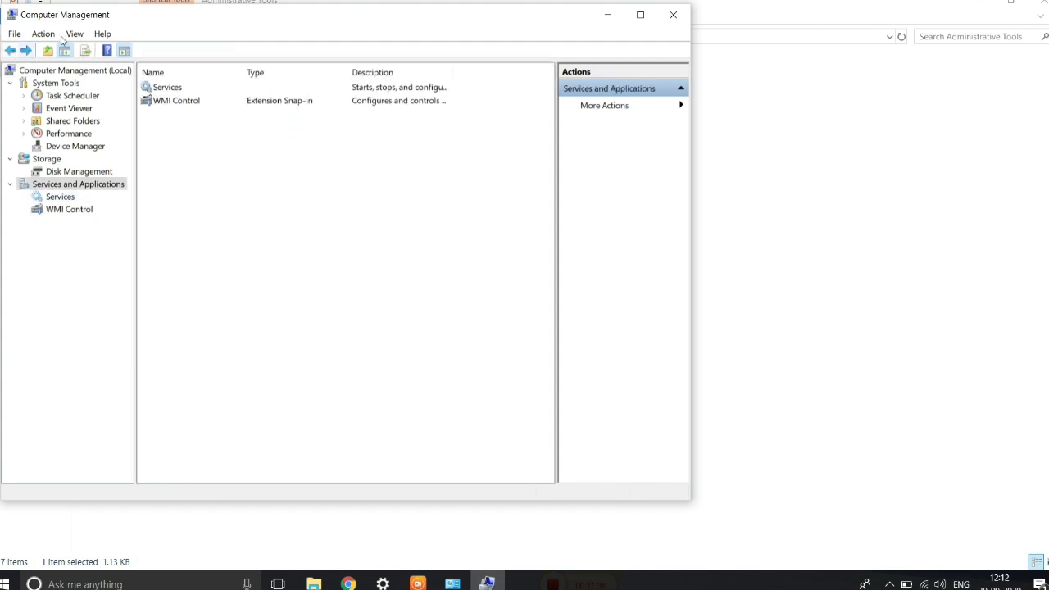
pyautogui.click(674, 15)
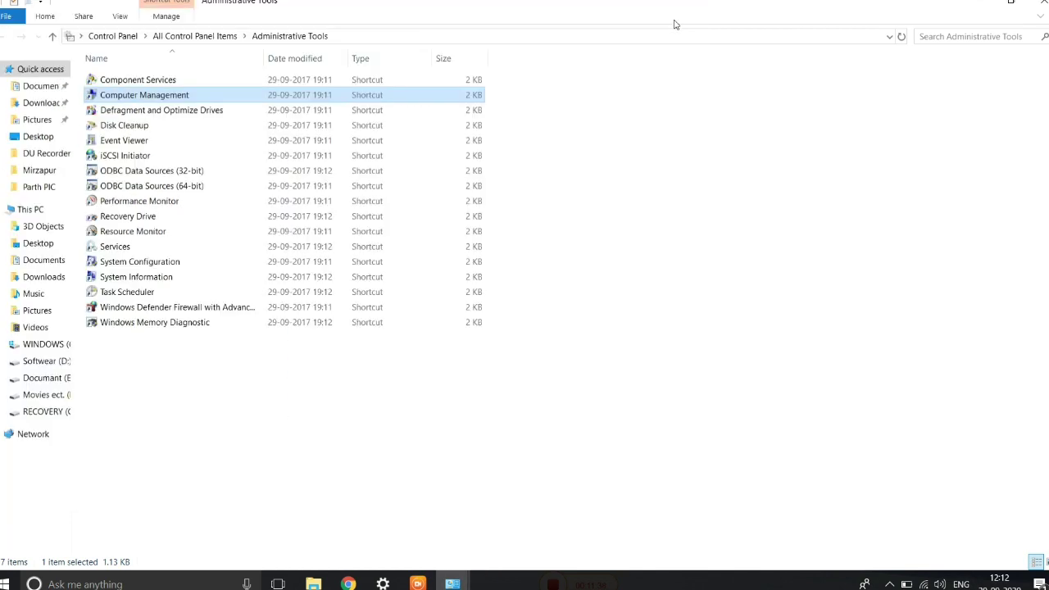
# - Open Defragment and Optimize Drives, review the status of each drive and the optimization schedule, and close it
pyautogui.click(121, 117)
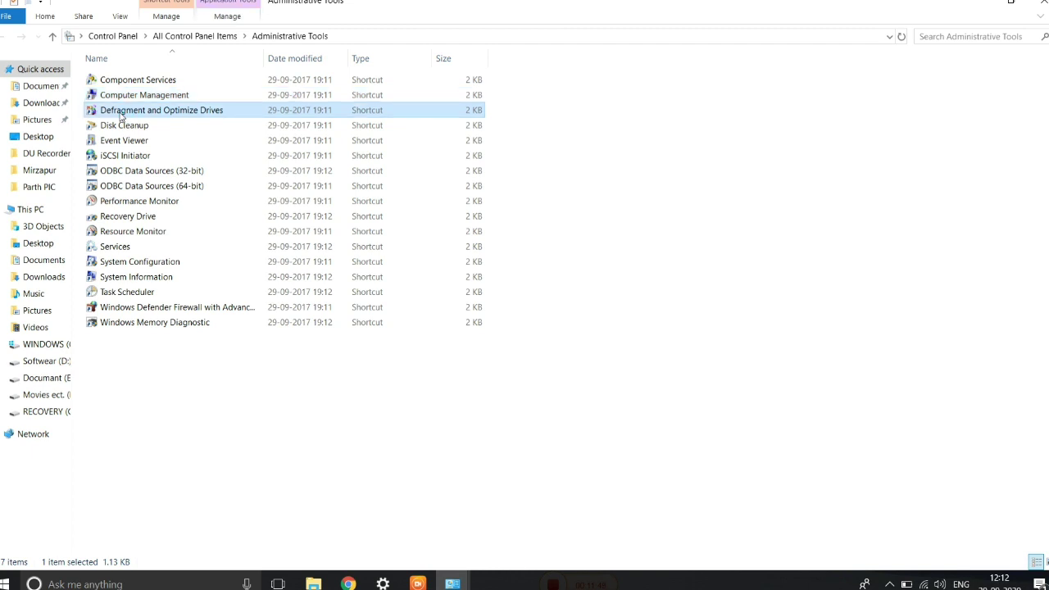
pyautogui.doubleClick(121, 116)
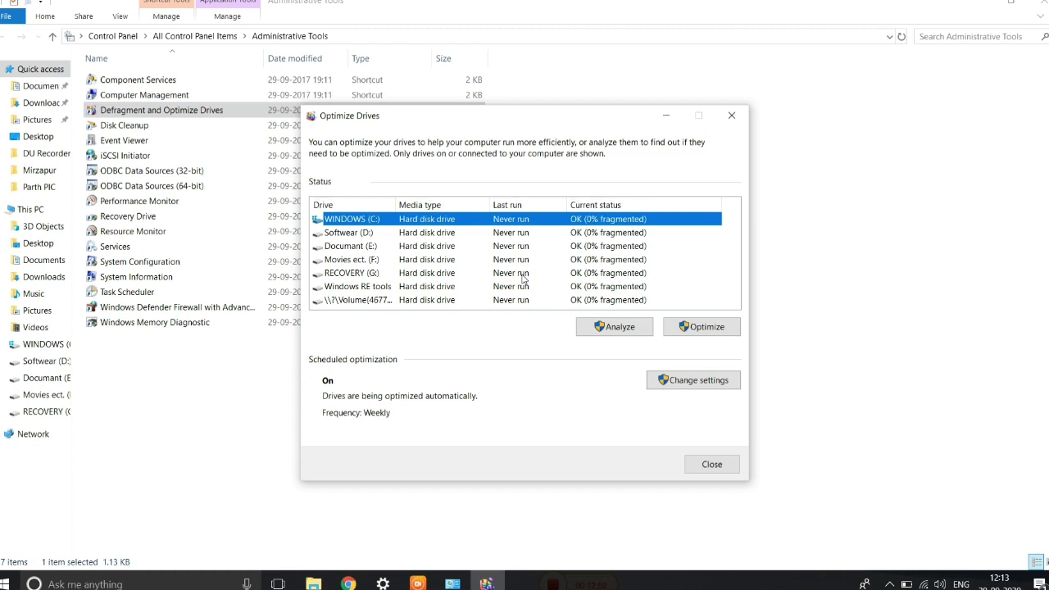
pyautogui.click(732, 119)
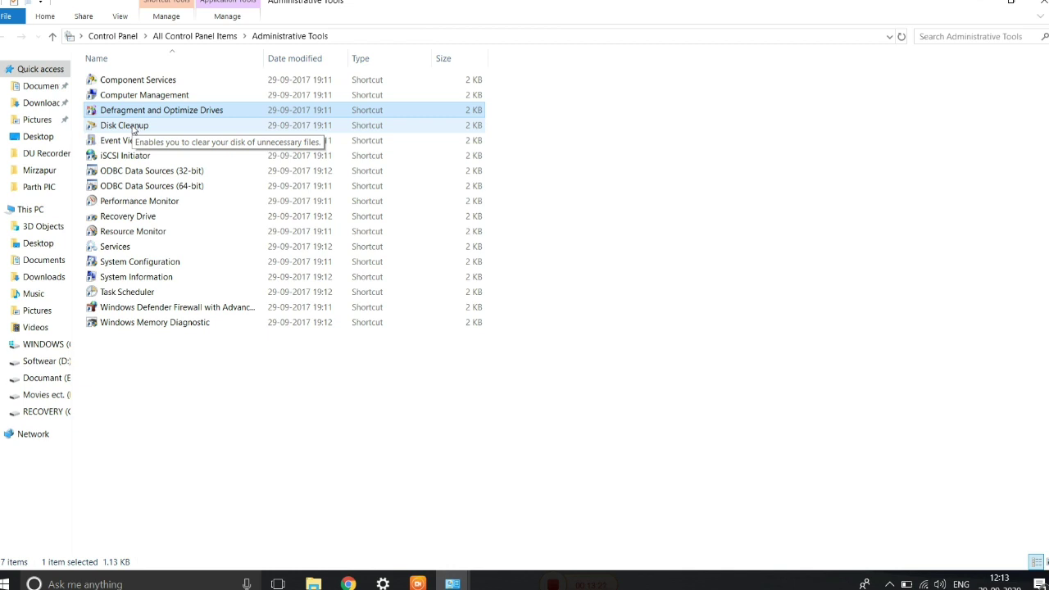
# - Run Disk Cleanup for the WINDOWS (C:) drive, review the files offered for deletion, and cancel without cleaning
pyautogui.click(133, 128)
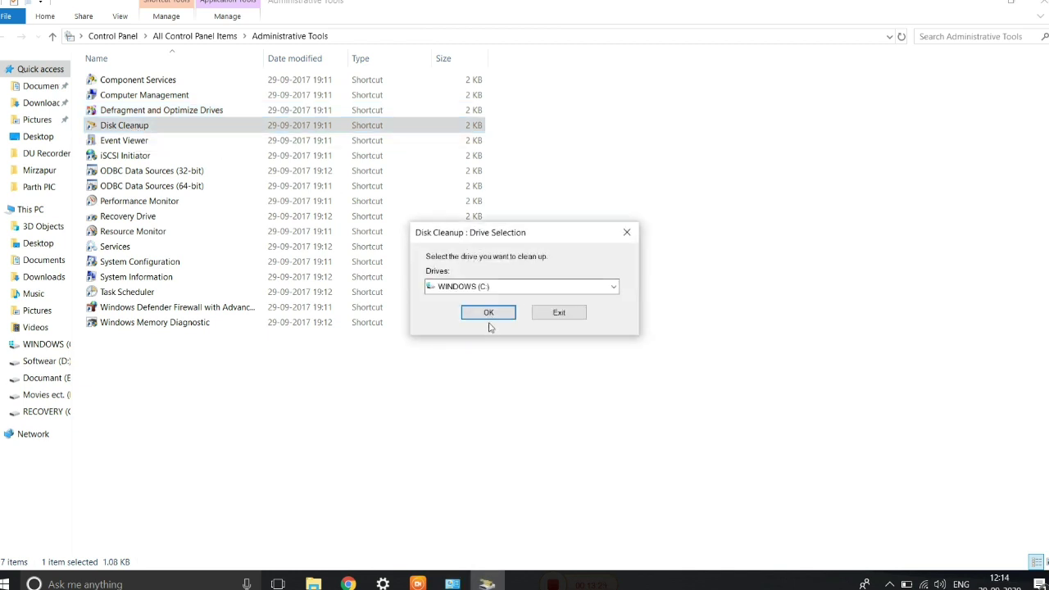
pyautogui.click(495, 316)
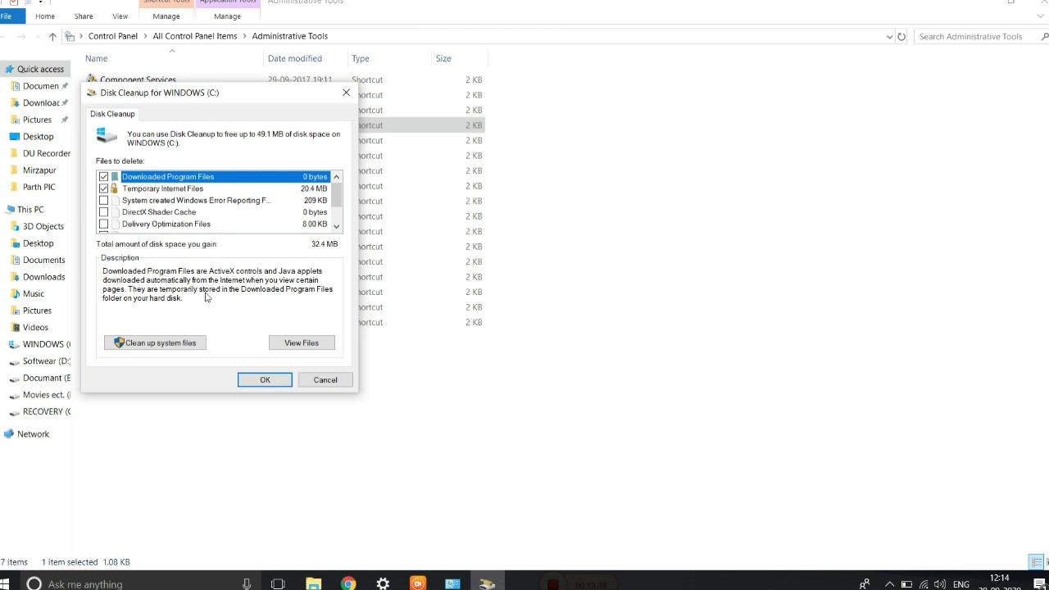
pyautogui.click(324, 381)
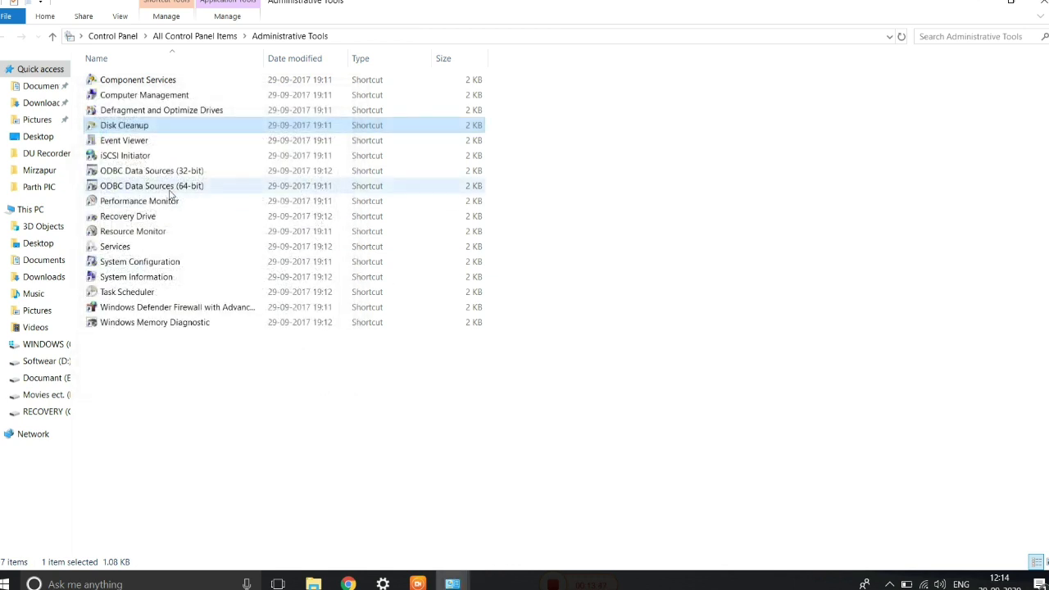
# - Open the iSCSI Initiator and decline starting the Microsoft iSCSI service
pyautogui.click(138, 141)
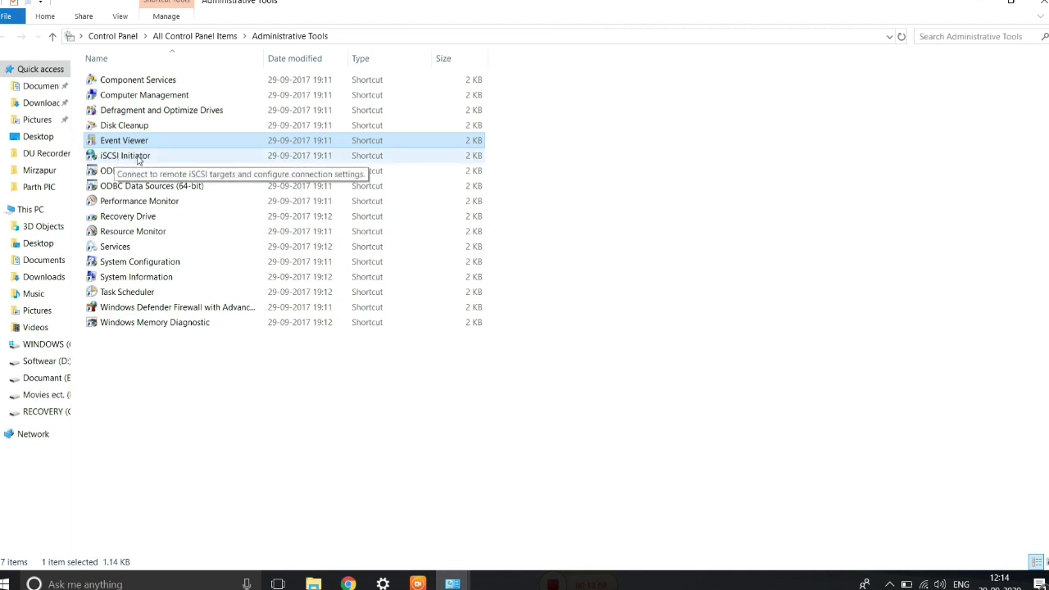
pyautogui.click(139, 160)
pyautogui.doubleClick(138, 159)
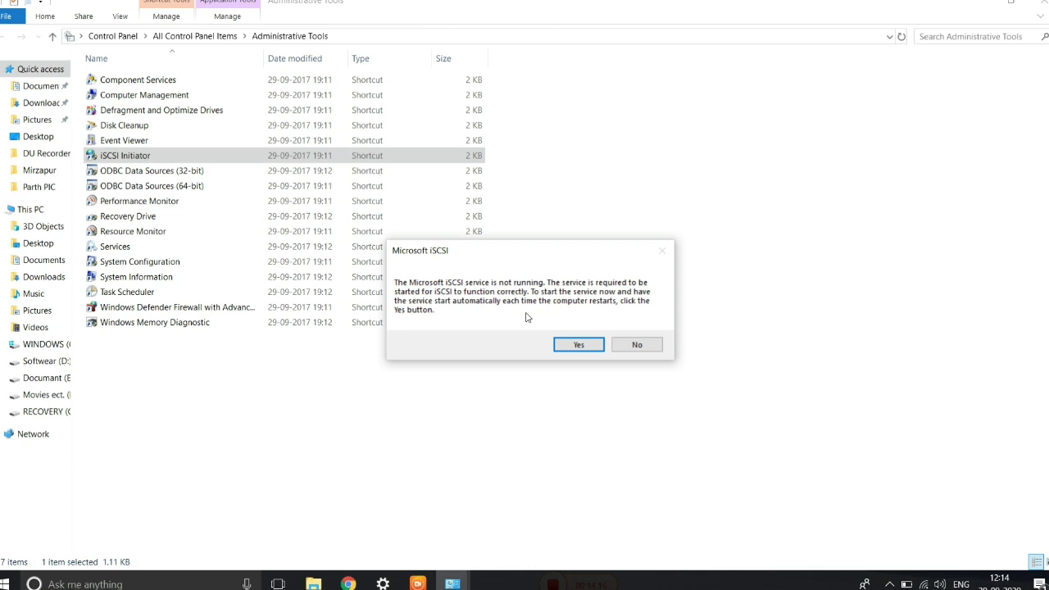
pyautogui.click(629, 347)
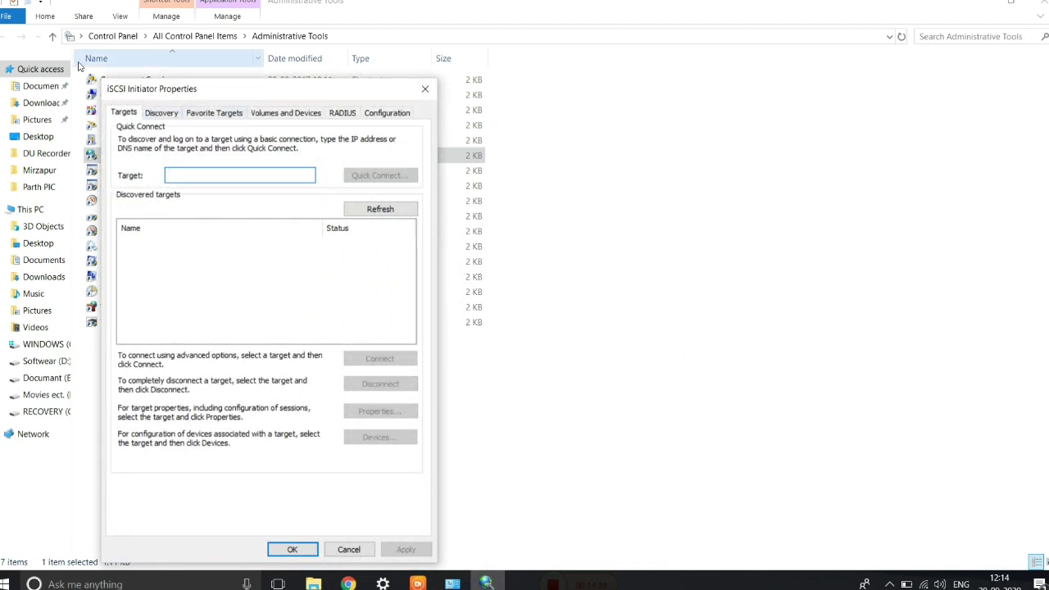
# - Review the iSCSI Initiator's Discovery, Favorite Targets, Volumes and Devices, RADIUS and Configuration pages, and close its properties
pyautogui.click(162, 116)
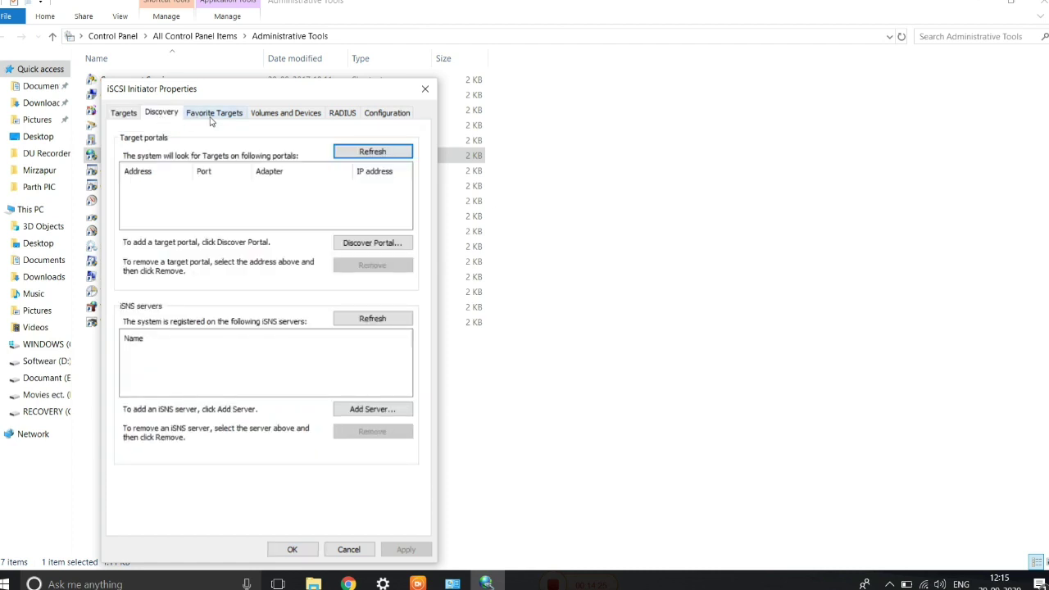
pyautogui.click(210, 120)
pyautogui.click(266, 118)
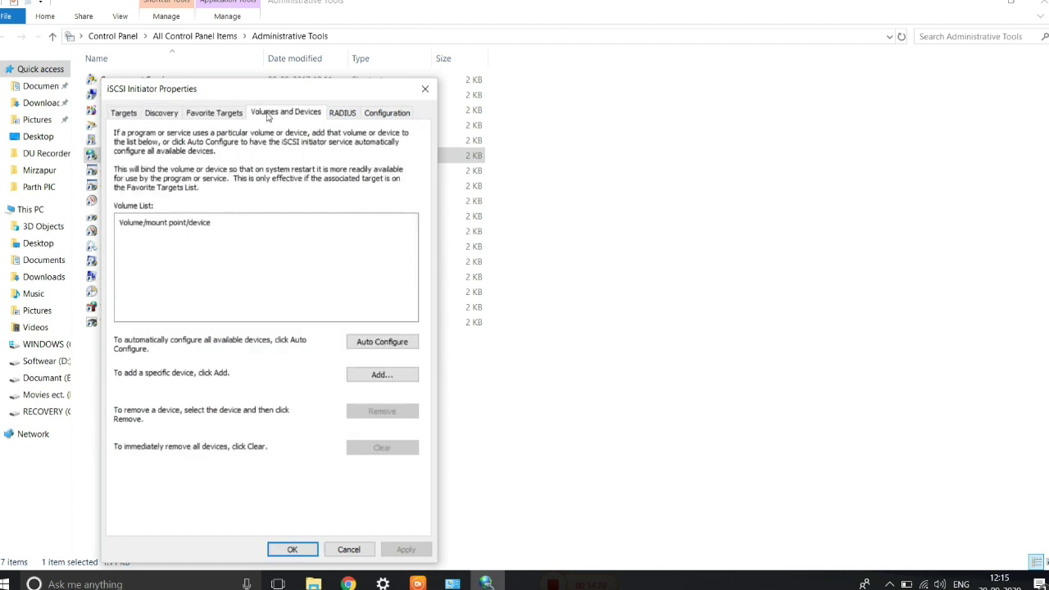
pyautogui.click(351, 120)
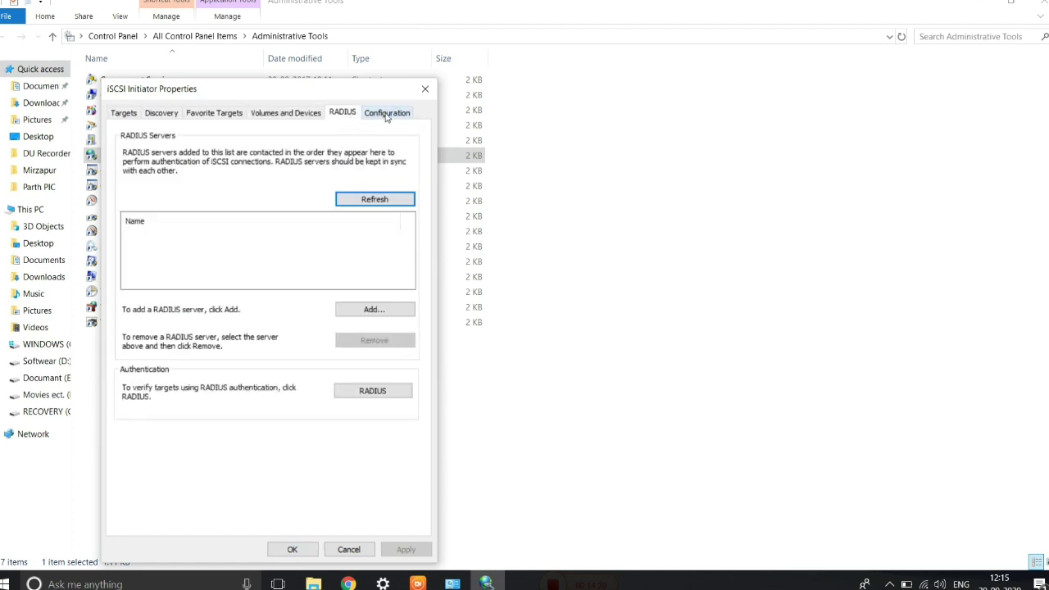
pyautogui.click(387, 116)
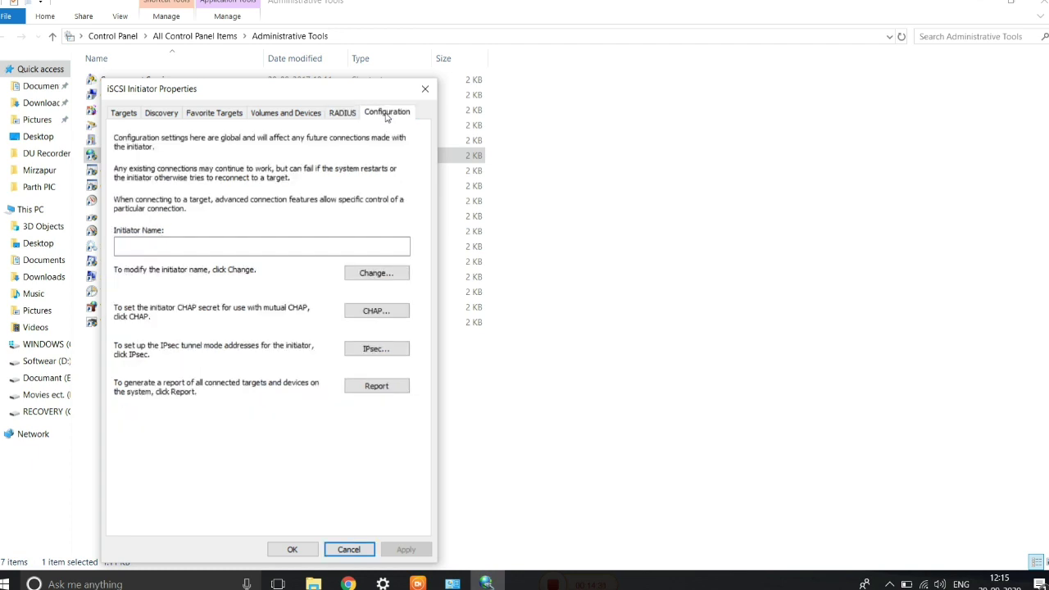
pyautogui.click(424, 89)
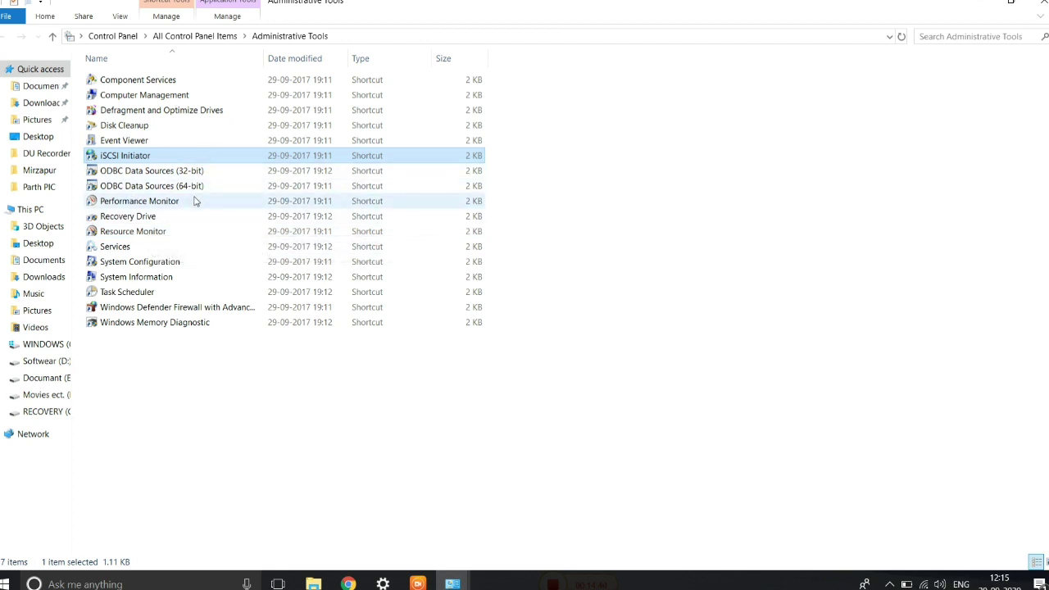
# - Open Performance Monitor from Administrative Tools, view its overview, and close it
pyautogui.moveTo(194, 203)
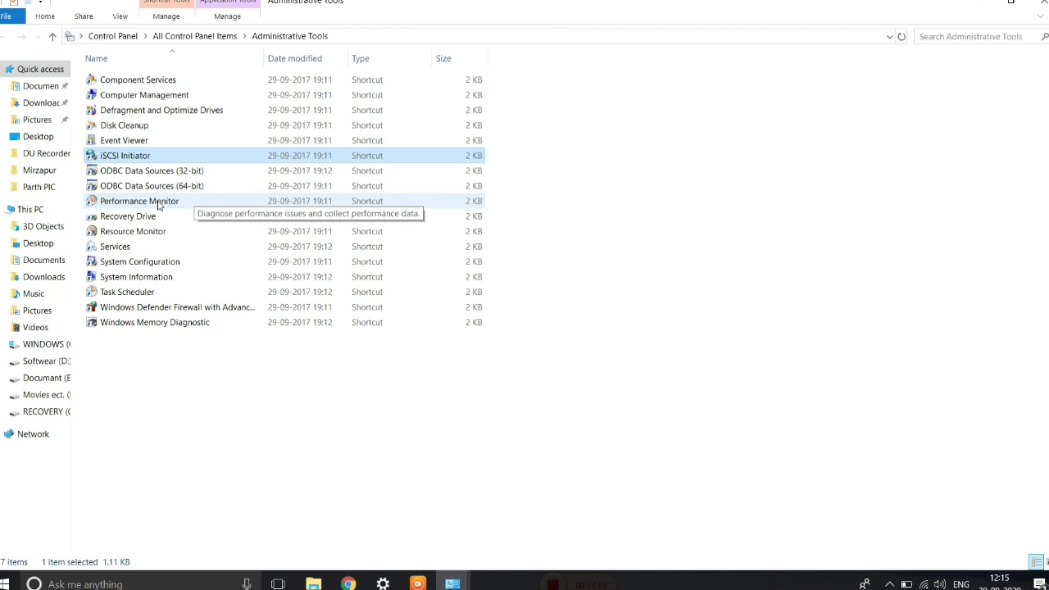
pyautogui.doubleClick(161, 204)
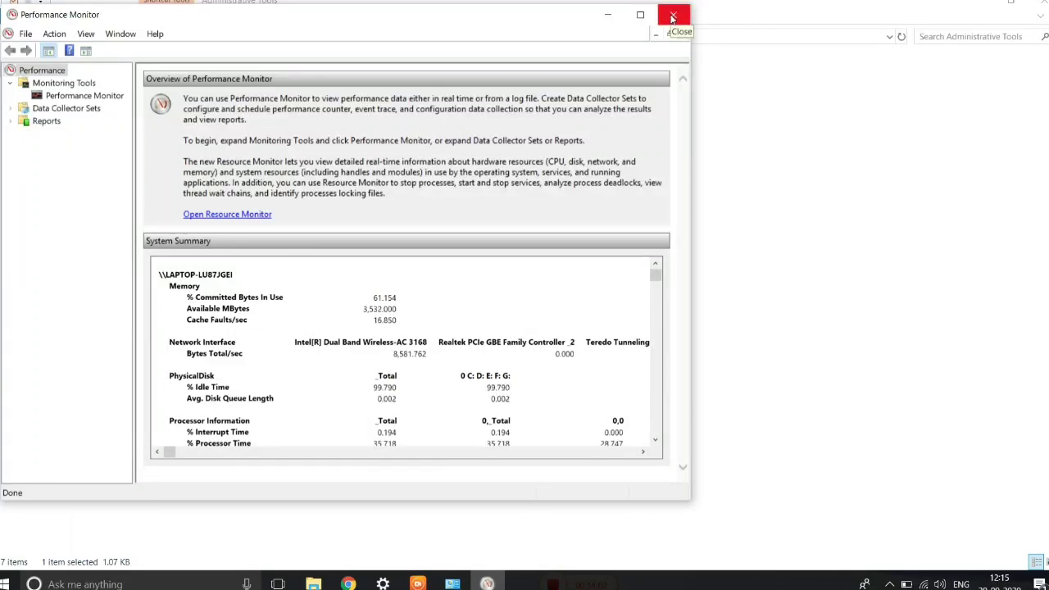
pyautogui.click(673, 16)
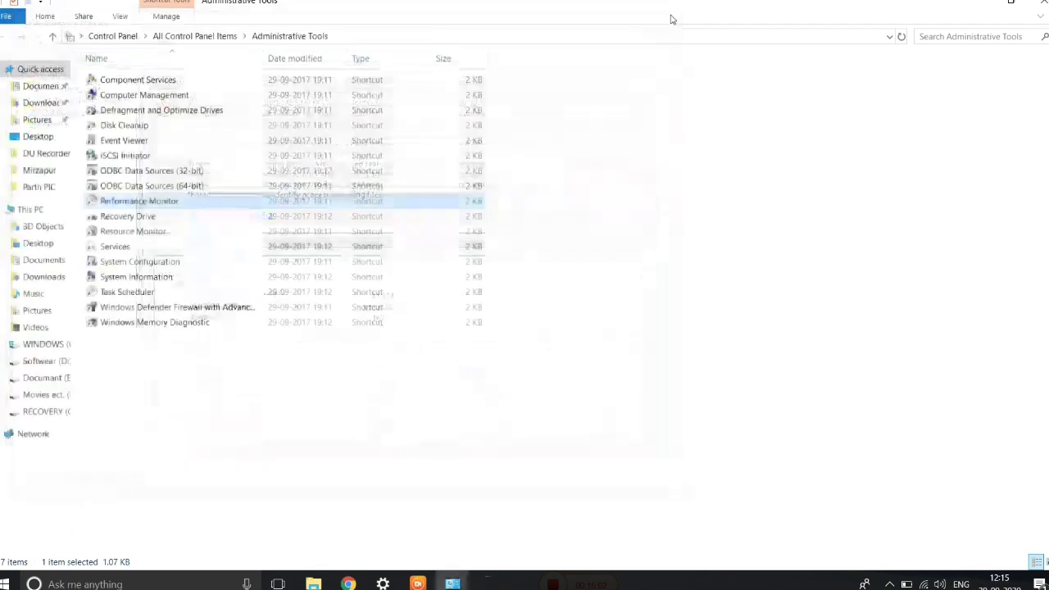
# - Launch the Recovery Drive tool and cancel out of it
pyautogui.doubleClick(209, 216)
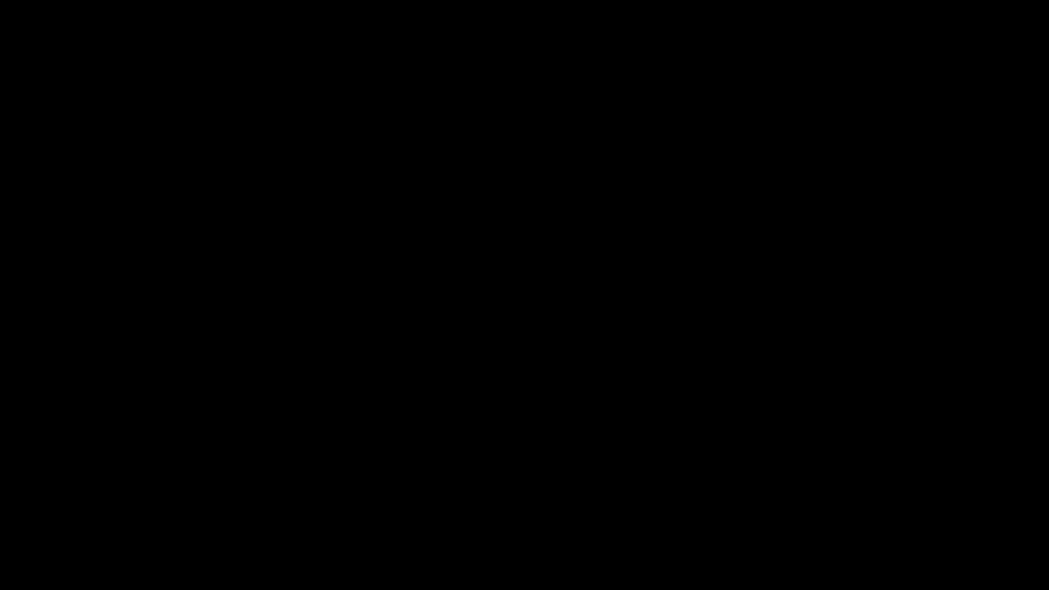
pyautogui.click(587, 385)
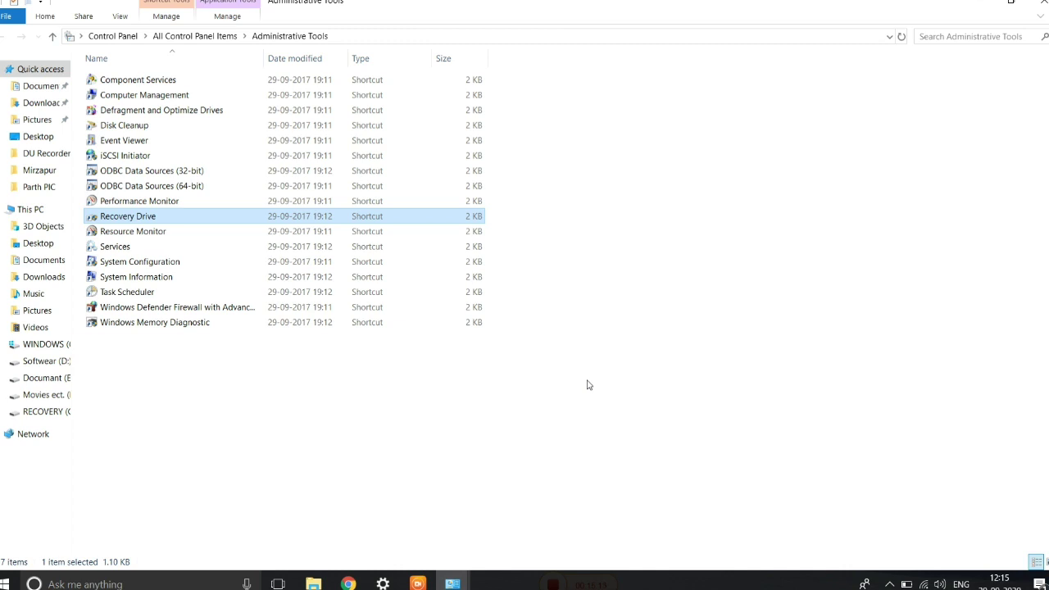
# - Open Resource Monitor, review its overview and its CPU, memory, disk and network activity, and close it
pyautogui.click(190, 238)
pyautogui.doubleClick(190, 237)
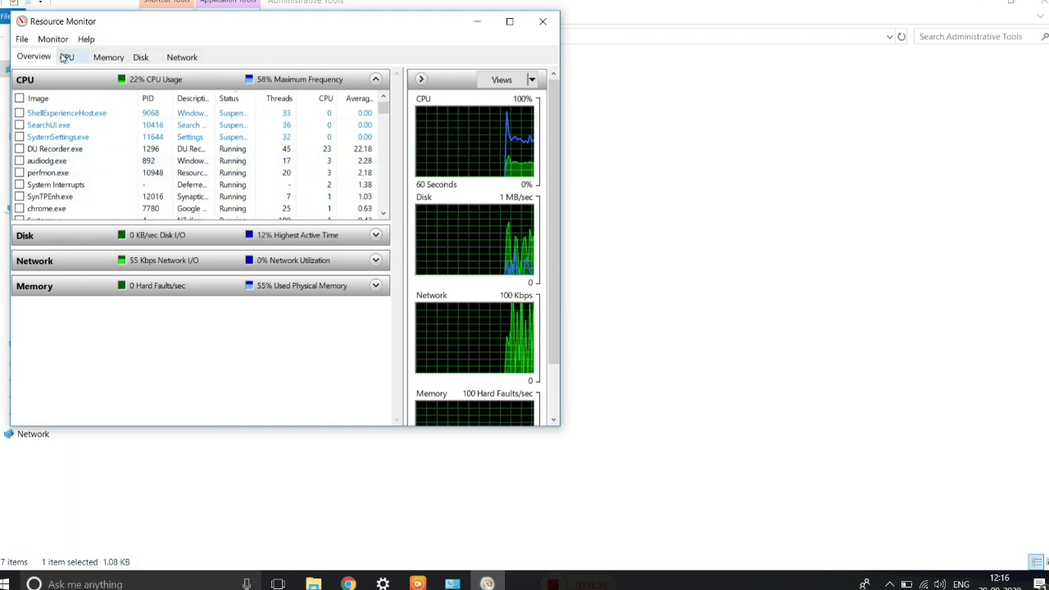
pyautogui.click(67, 59)
pyautogui.click(109, 57)
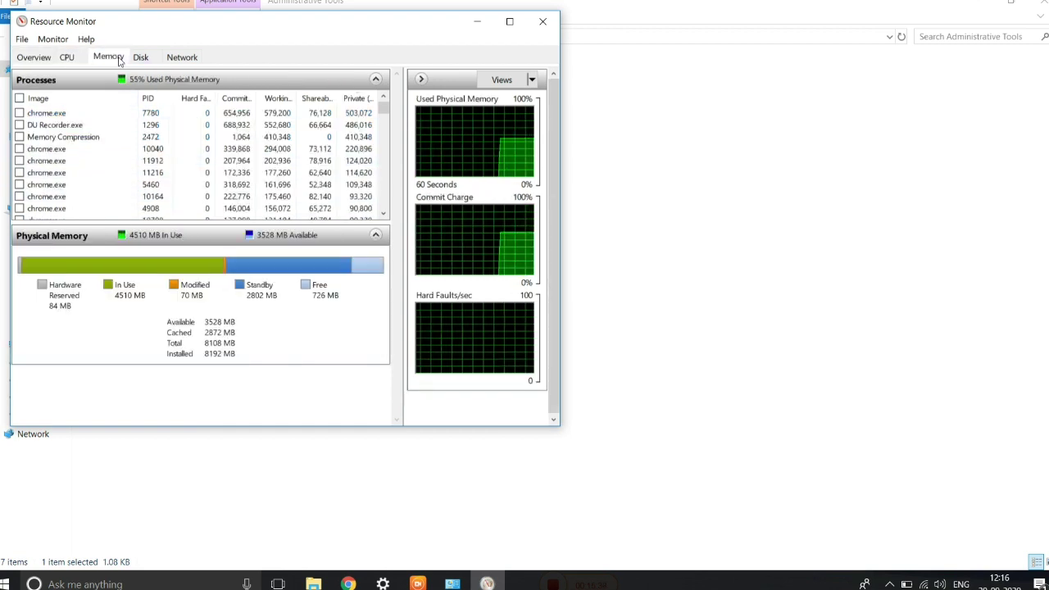
pyautogui.click(150, 59)
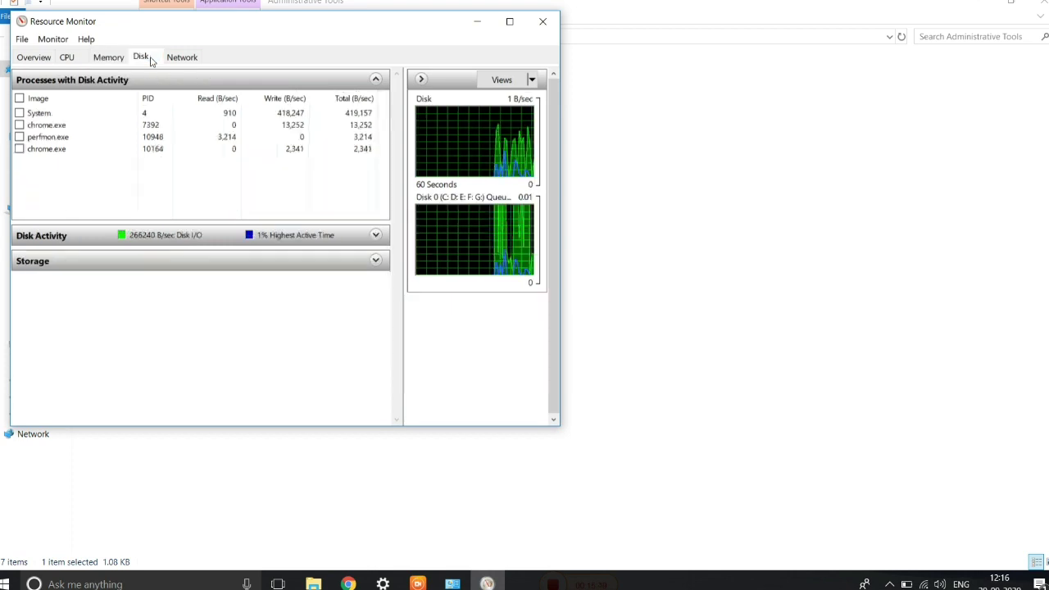
pyautogui.click(177, 61)
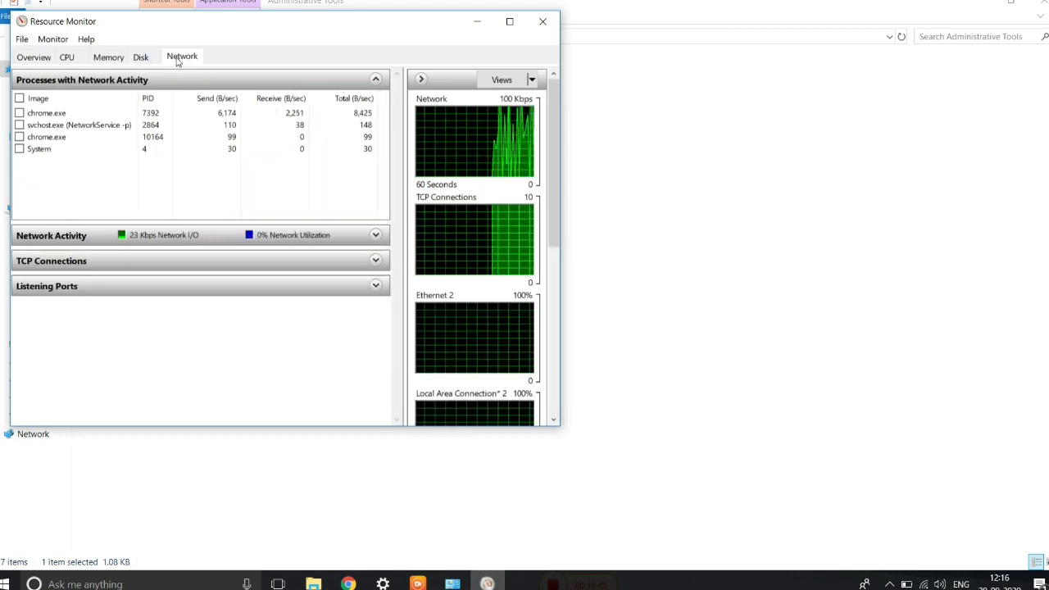
pyautogui.click(549, 29)
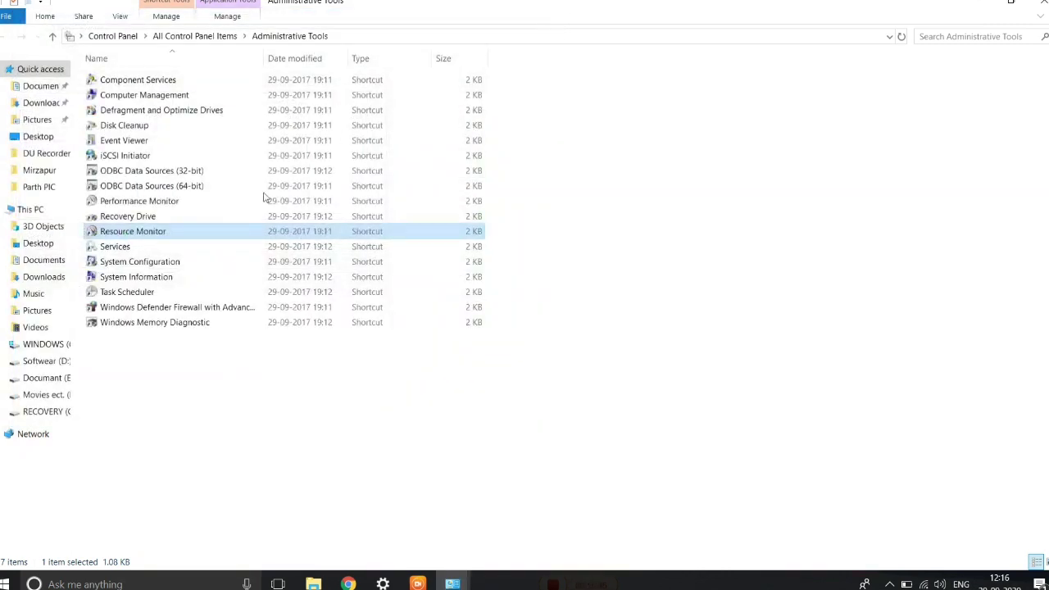
# - Open System Configuration and review its general startup selection, boot options and list of services
pyautogui.click(132, 249)
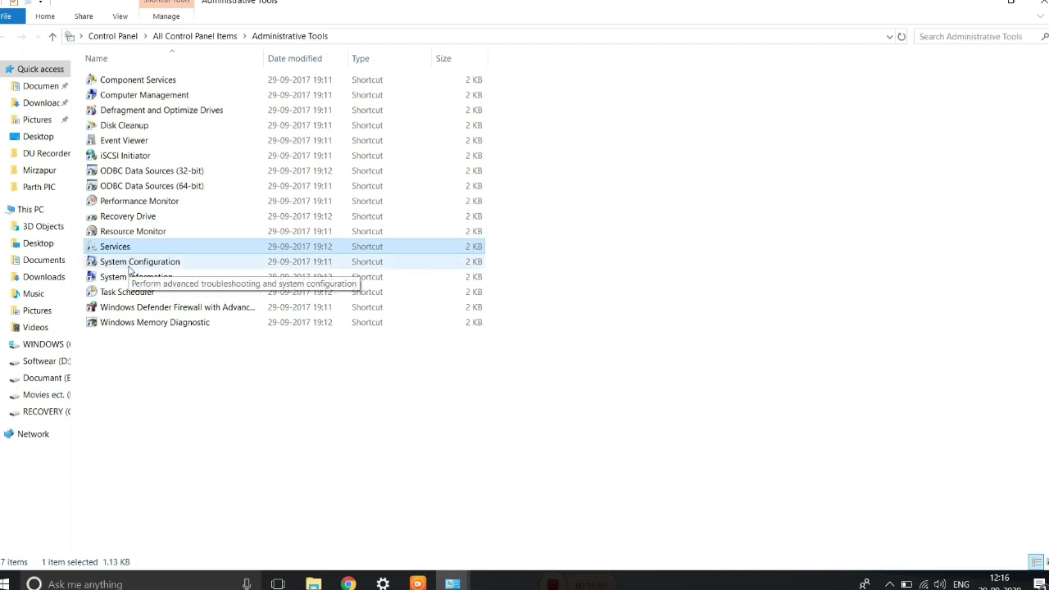
pyautogui.doubleClick(131, 263)
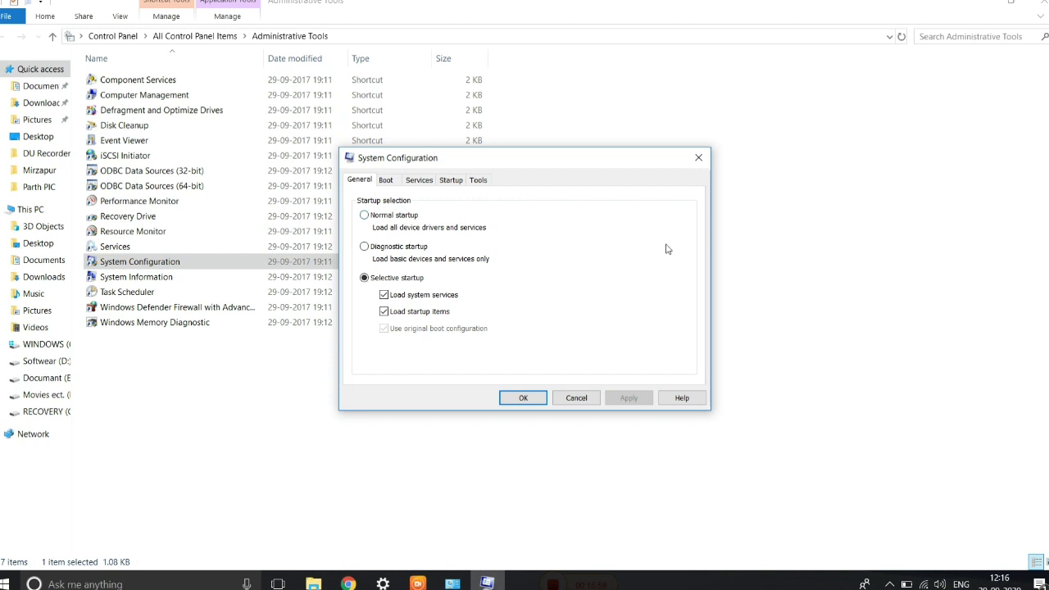
pyautogui.click(393, 182)
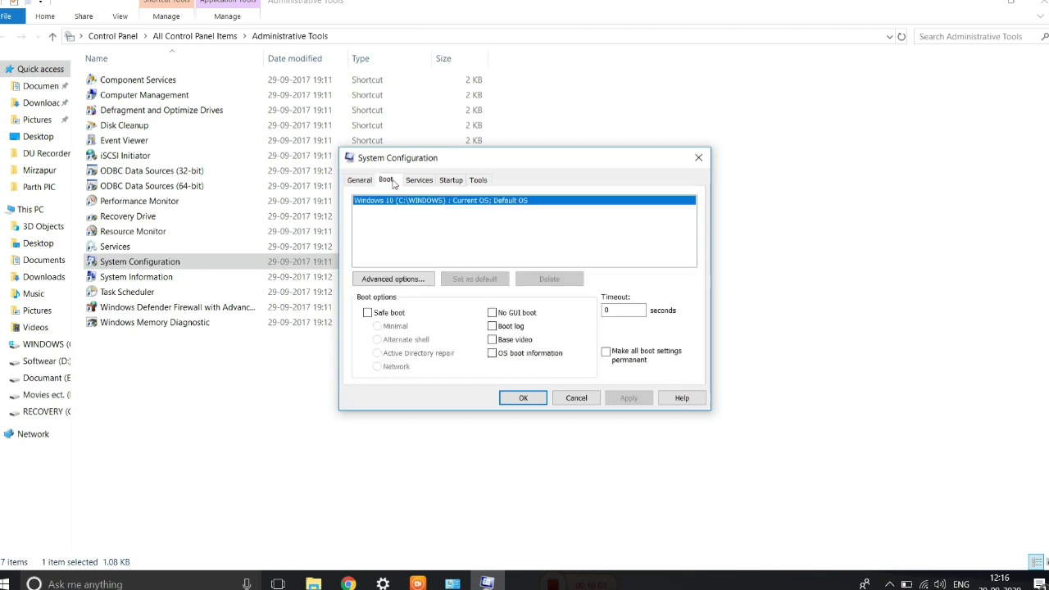
pyautogui.click(450, 181)
pyautogui.click(422, 182)
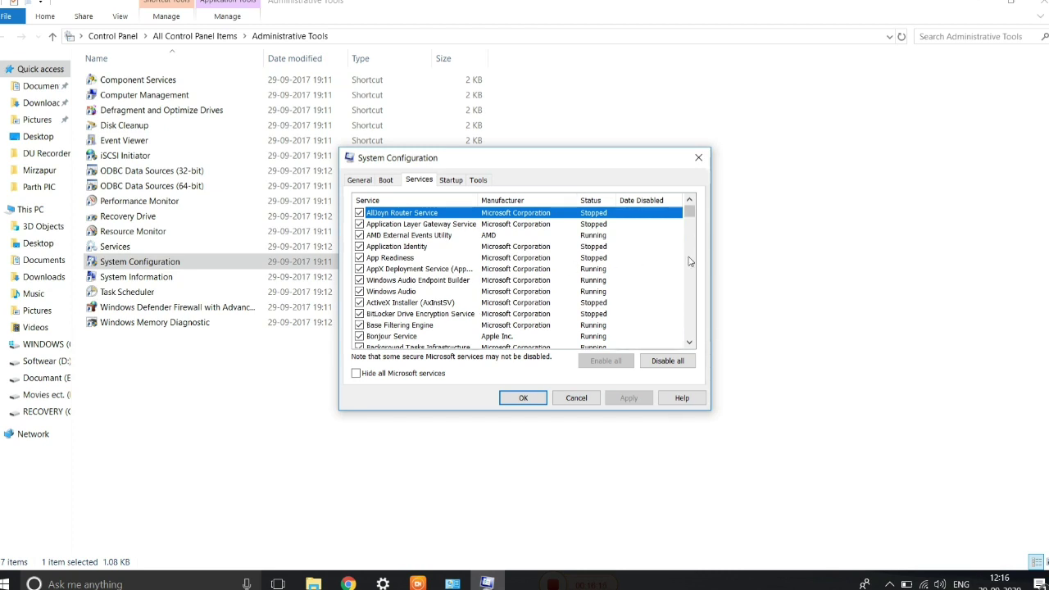
pyautogui.click(690, 344)
pyautogui.click(691, 344)
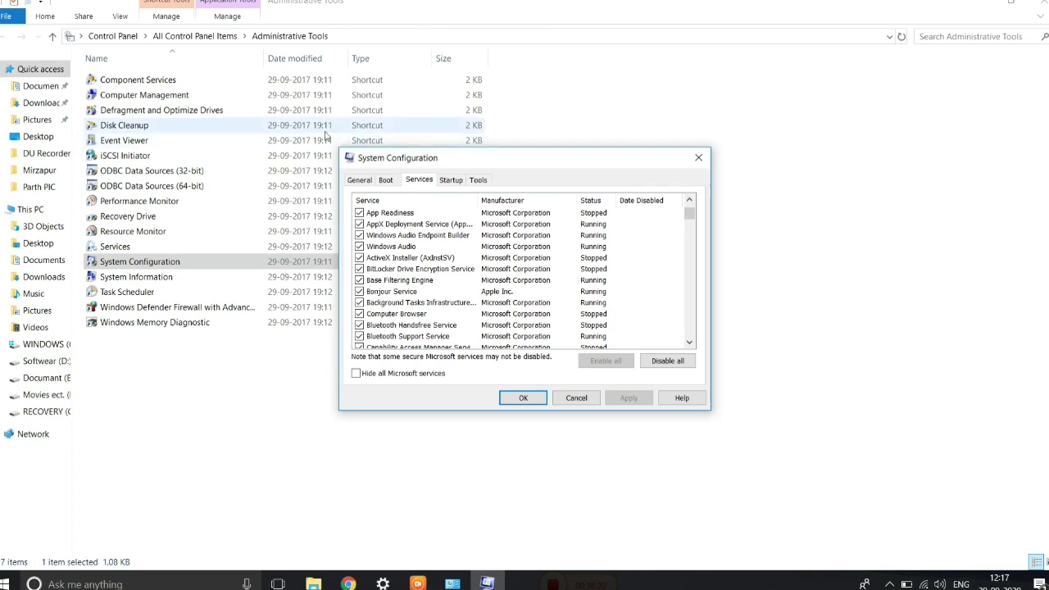
# - Check the startup items in Task Manager via System Configuration, view the available tools list, and close System Configuration
pyautogui.click(447, 182)
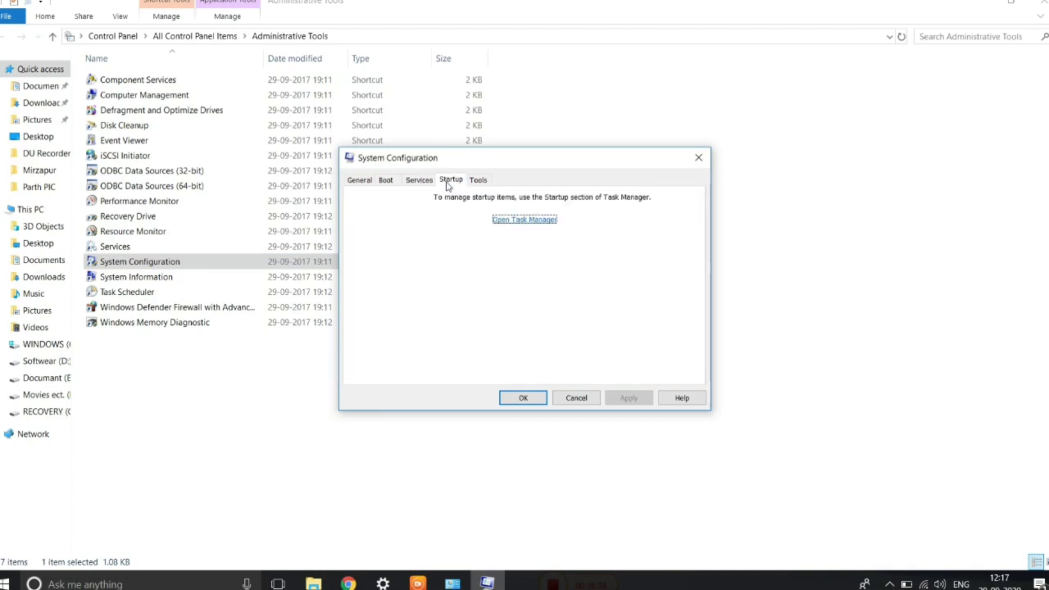
pyautogui.click(508, 222)
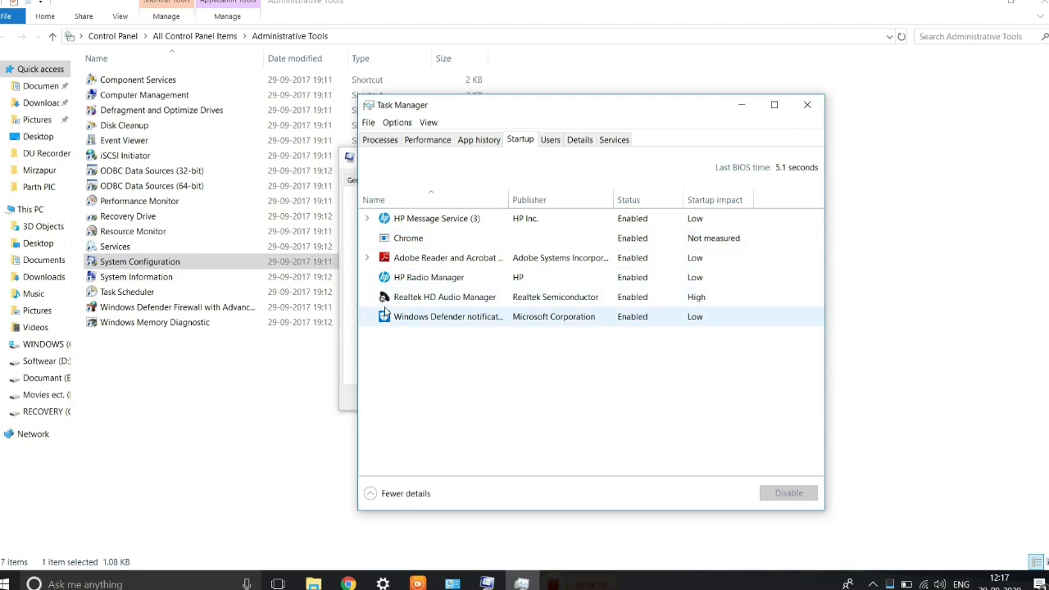
pyautogui.click(806, 107)
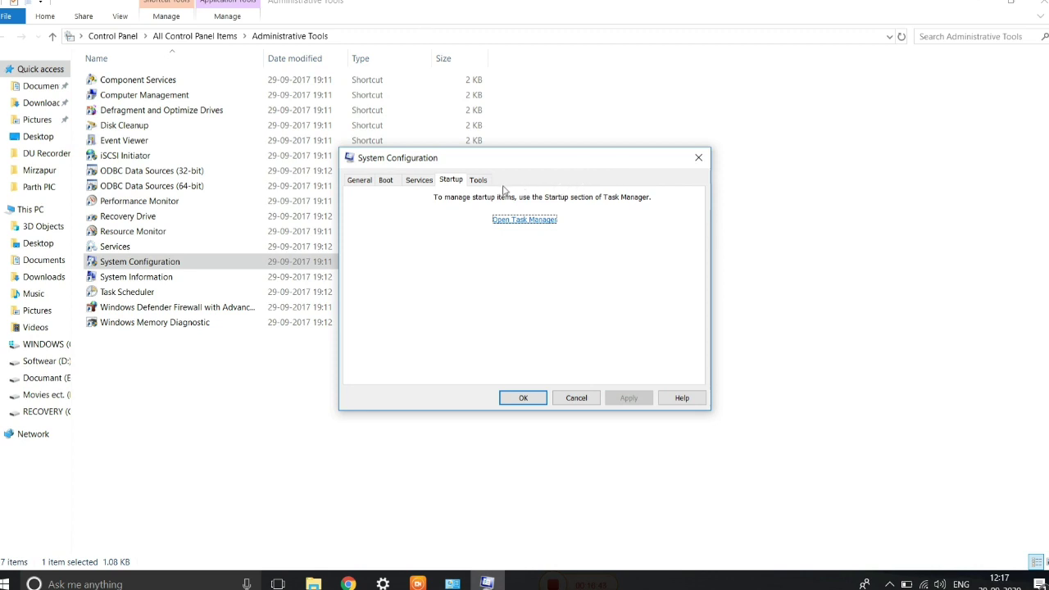
pyautogui.click(479, 180)
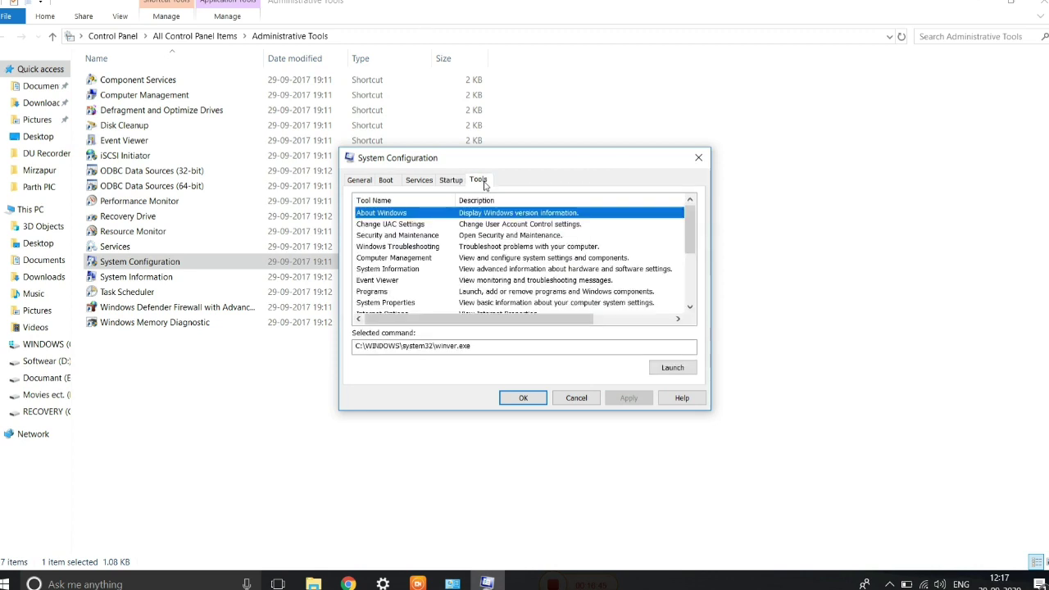
pyautogui.click(697, 161)
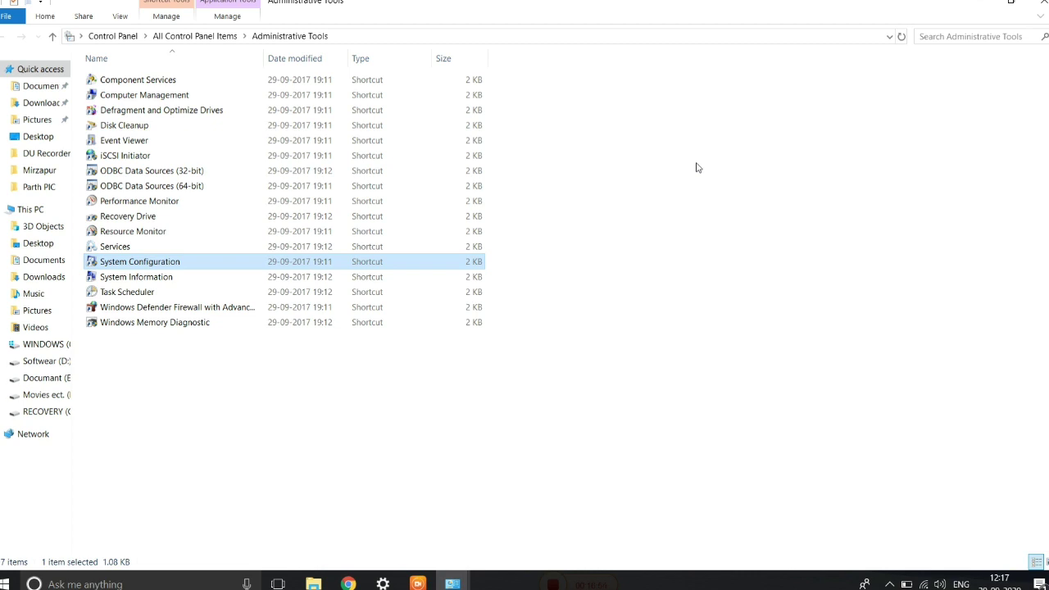
# - Open System Information to view the system summary
pyautogui.click(166, 282)
pyautogui.doubleClick(168, 281)
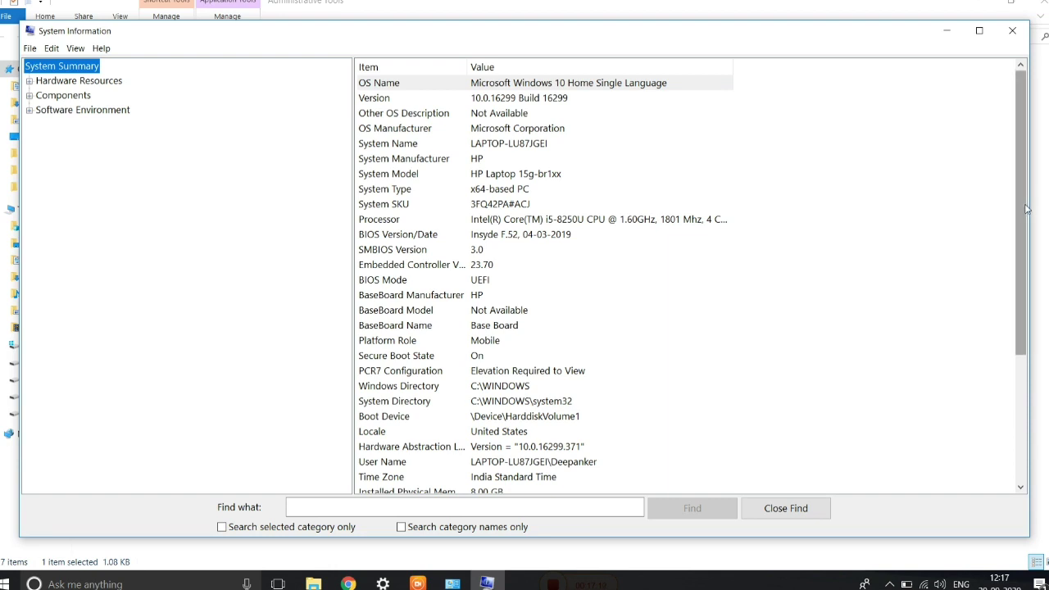
# - Close System Information, and open Task Scheduler to review its overview, task status and active tasks before closing it
pyautogui.moveTo(1023, 209); pyautogui.dragTo(838, 47)
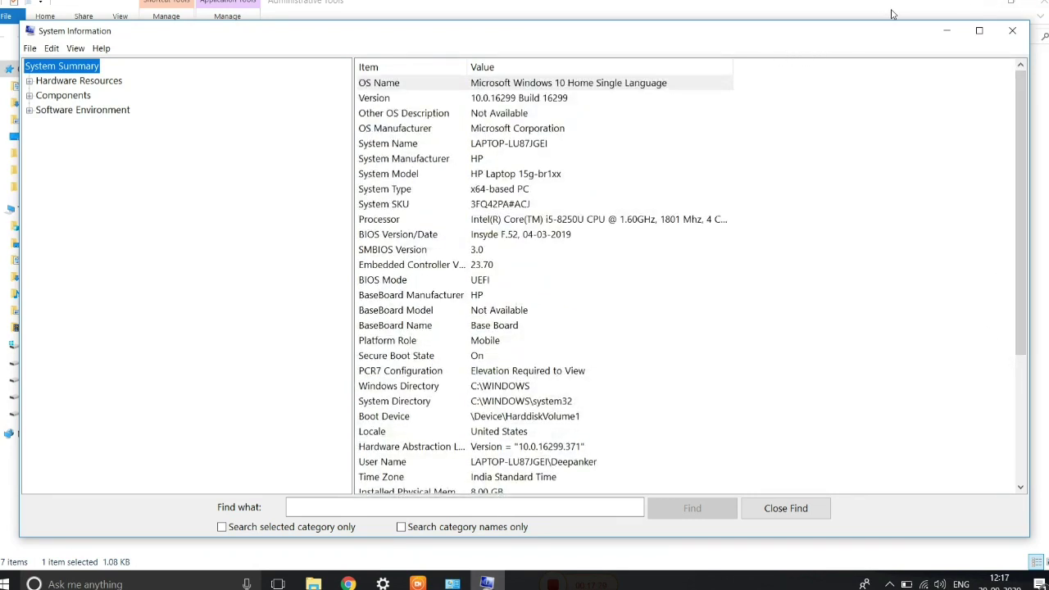
pyautogui.click(1012, 32)
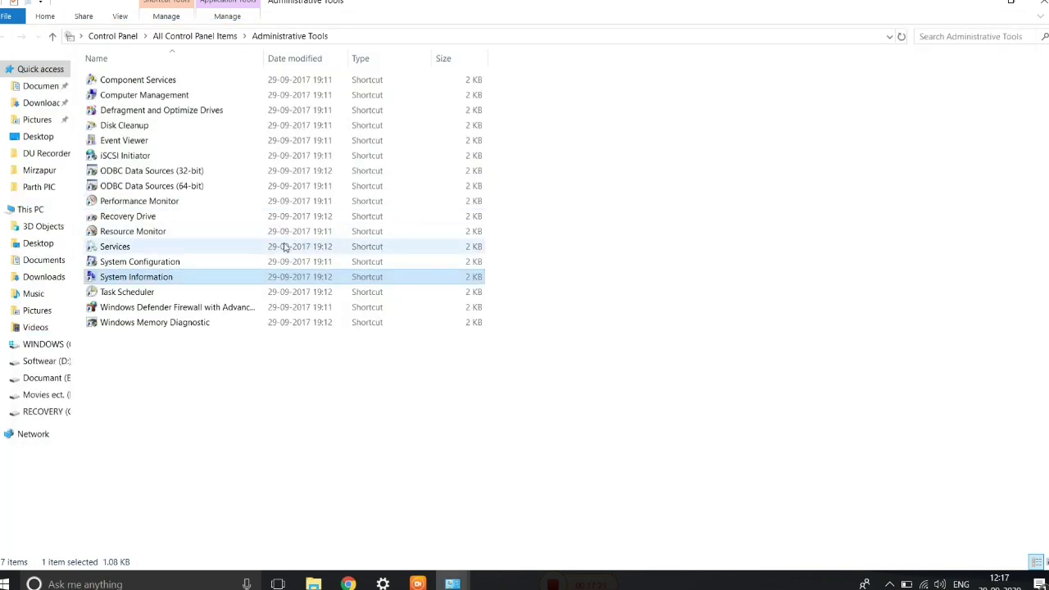
pyautogui.click(221, 297)
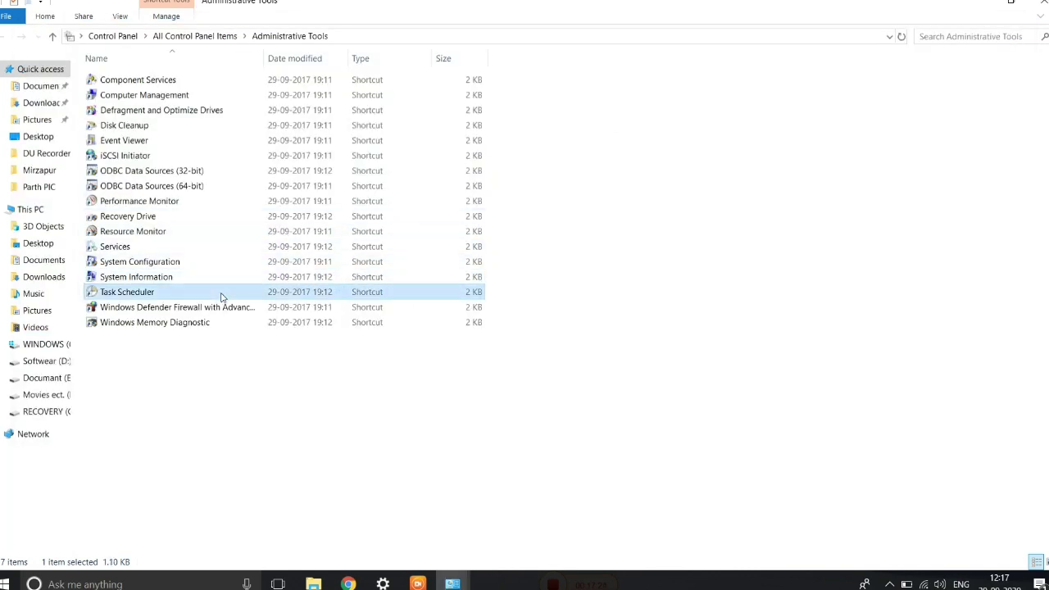
pyautogui.doubleClick(221, 297)
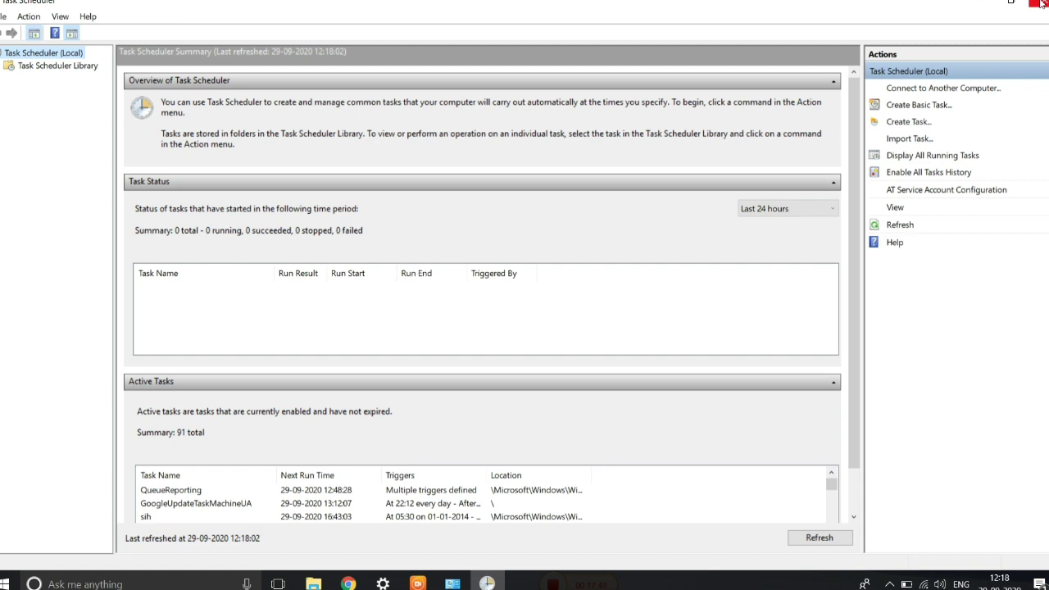
pyautogui.click(1041, 5)
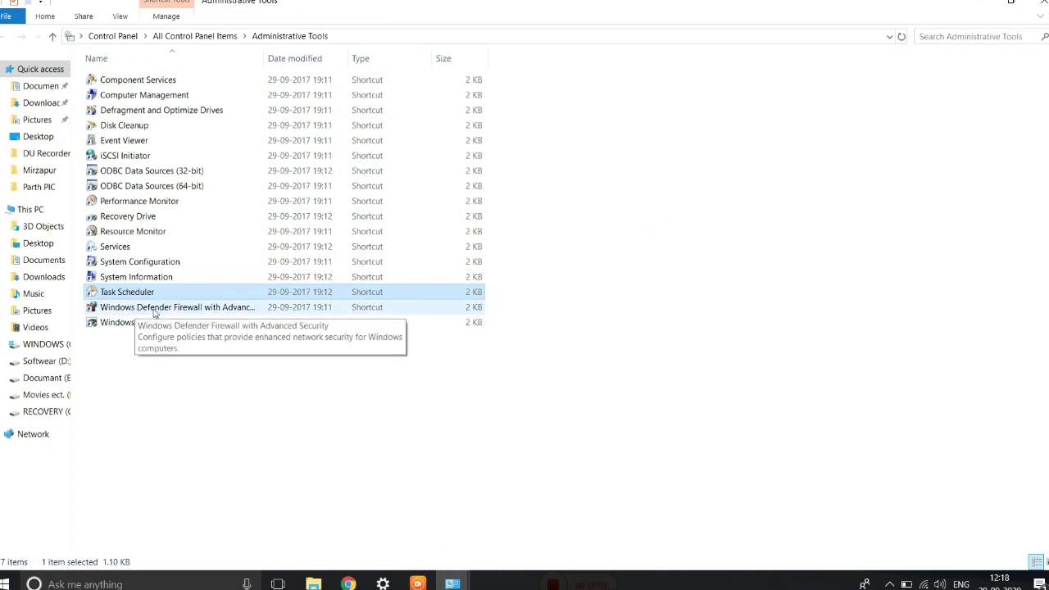
# - Open Windows Defender Firewall with Advanced Security, review its domain, private and public profile overview and available actions, and close it
pyautogui.doubleClick(166, 309)
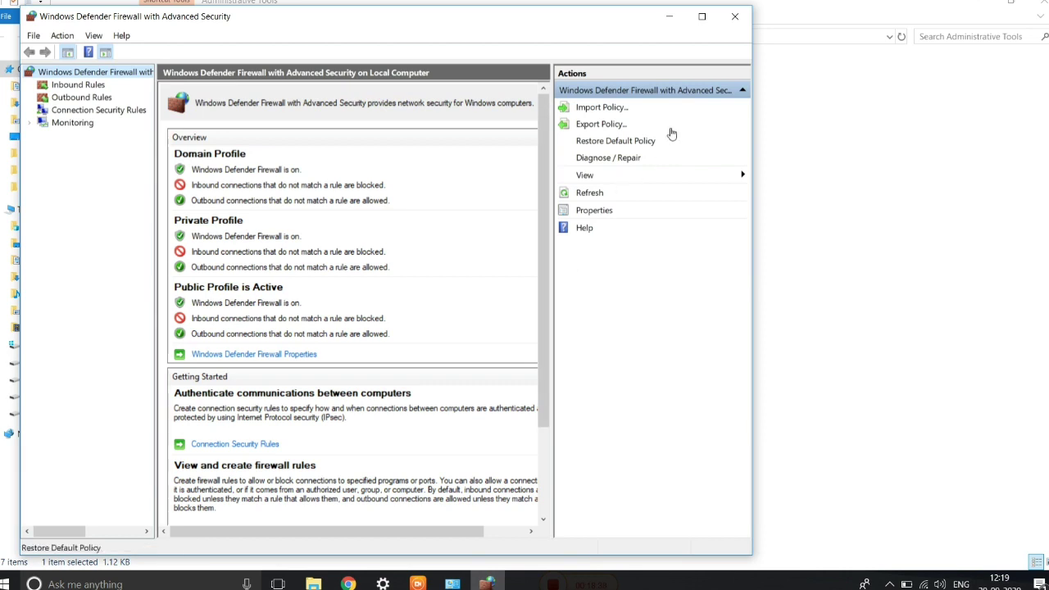
pyautogui.click(735, 18)
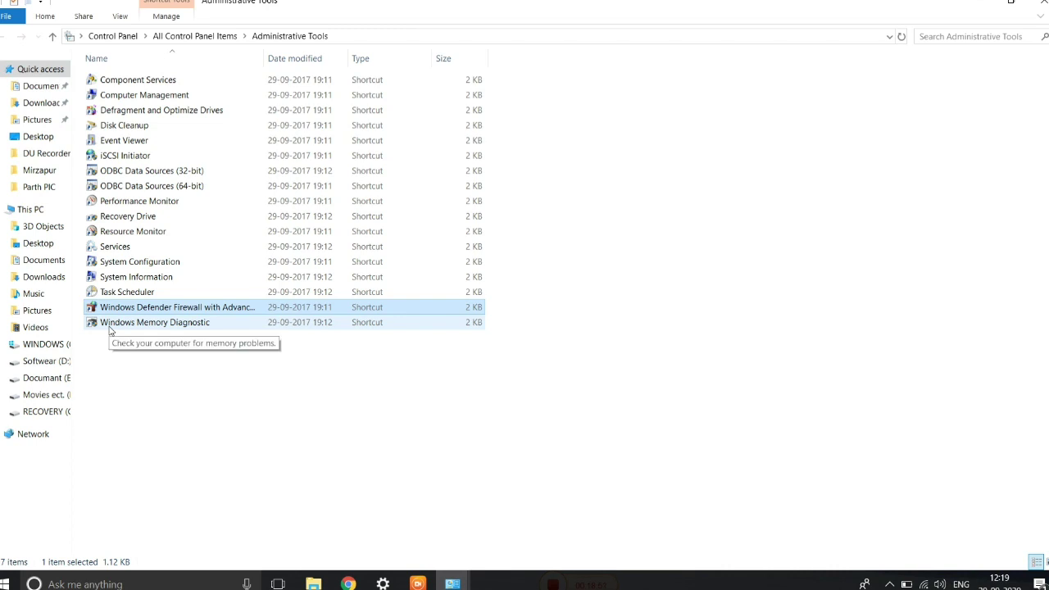
# - View the memory check options in Windows Memory Diagnostic, close it without starting a check, and return to All Control Panel Items
pyautogui.doubleClick(121, 326)
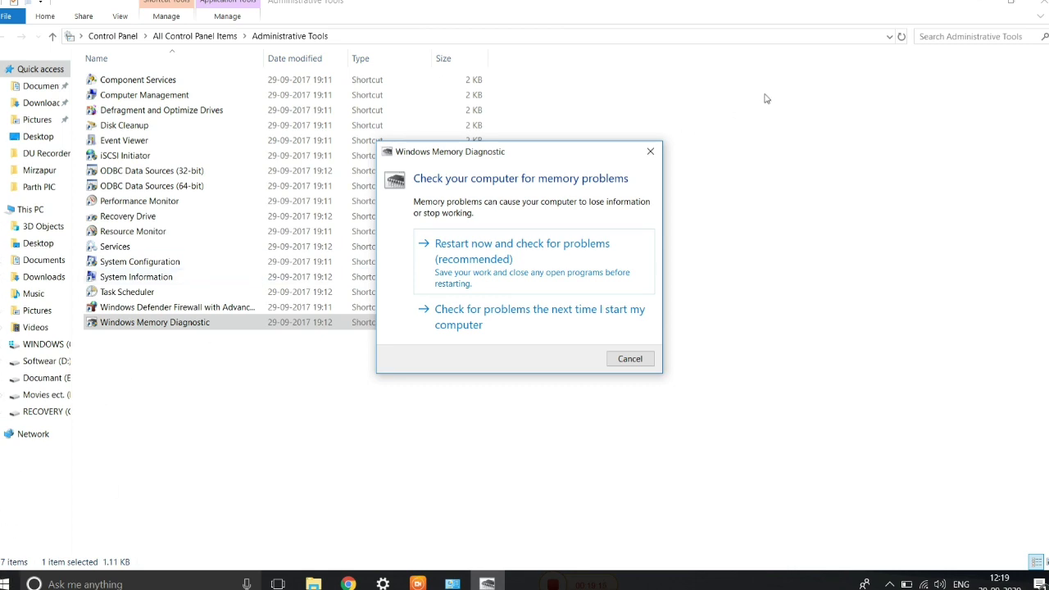
pyautogui.click(647, 155)
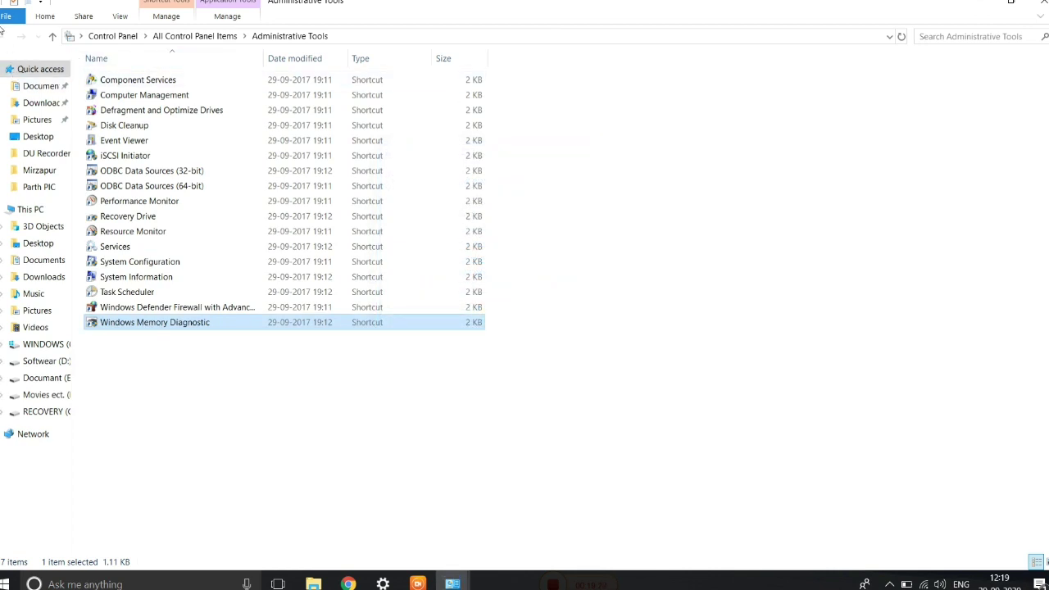
pyautogui.click(52, 36)
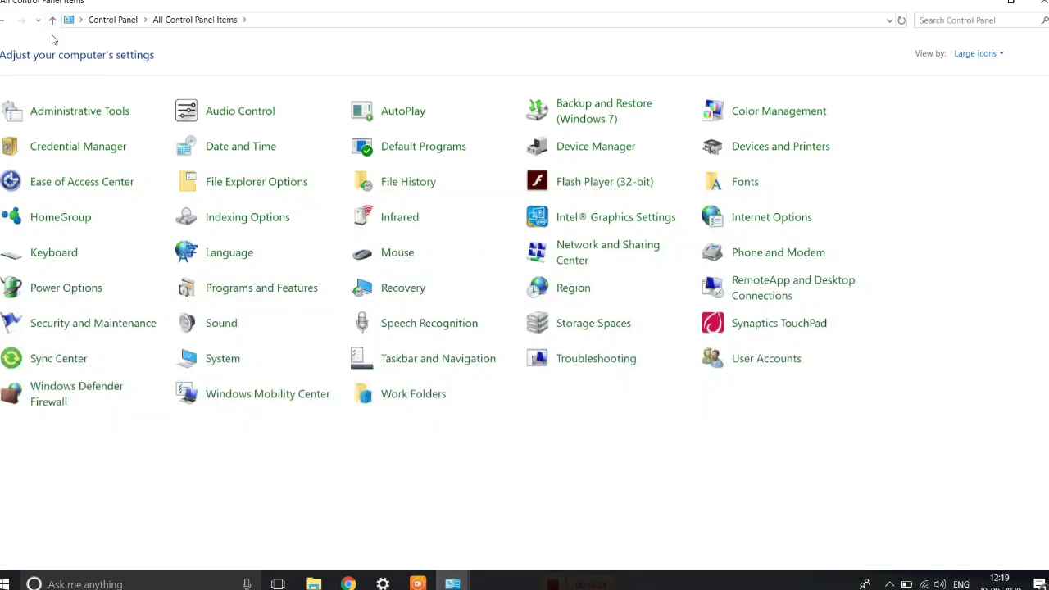